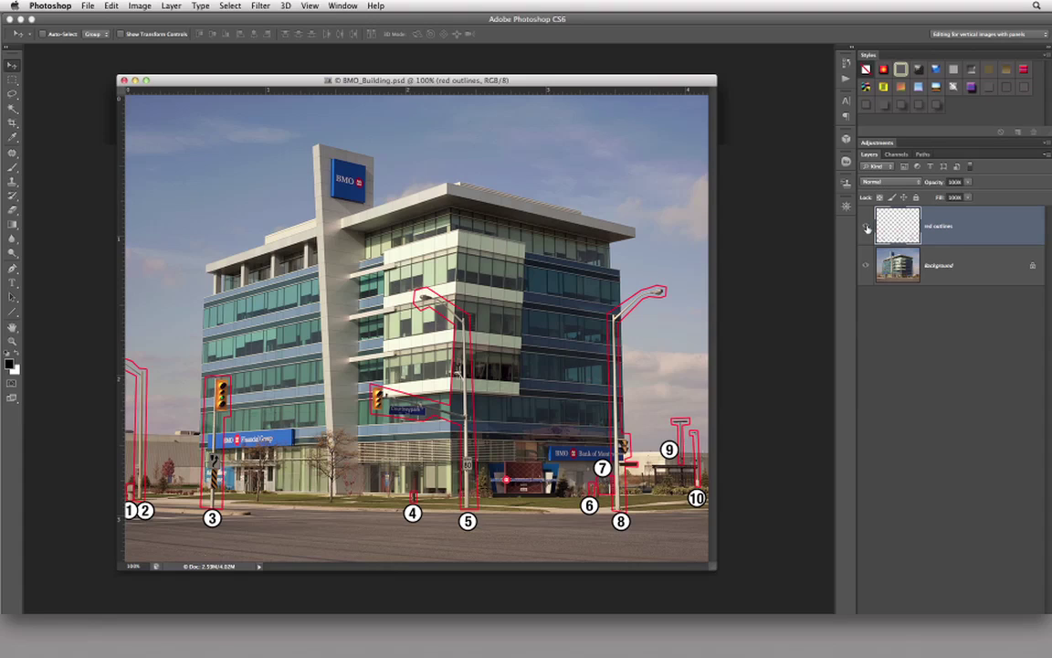
- Hide the numbered red outlines layer to reveal the plain BMO_Building photo
left_click(867, 227)
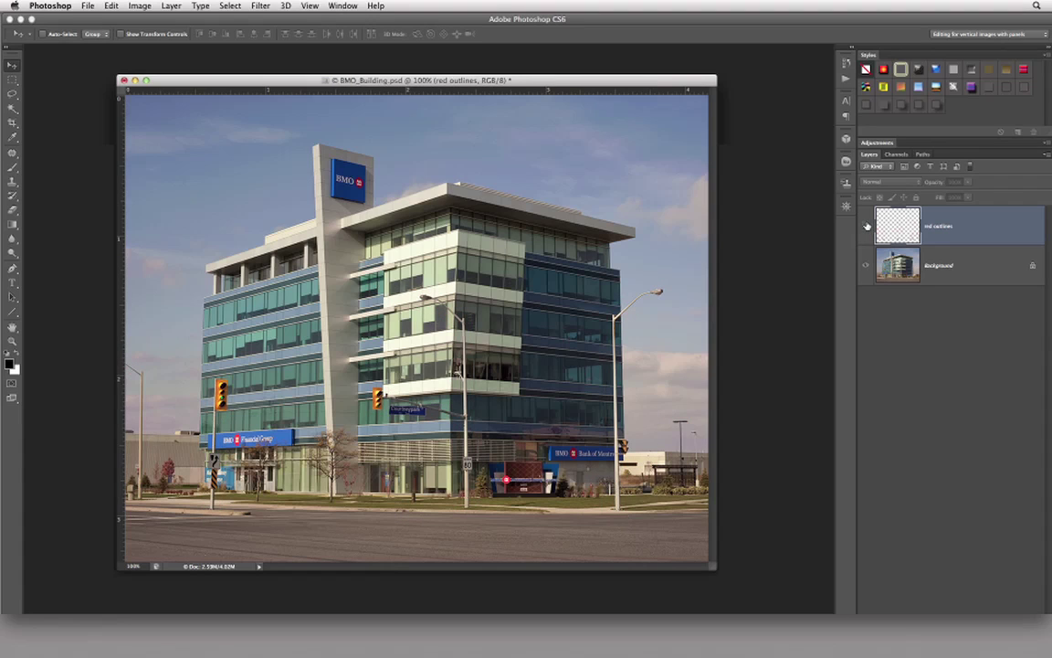
- Keep the red outlines layer hidden and duplicate Background into a Background copy layer
left_click(869, 234)
left_click(867, 228)
left_click(982, 264)
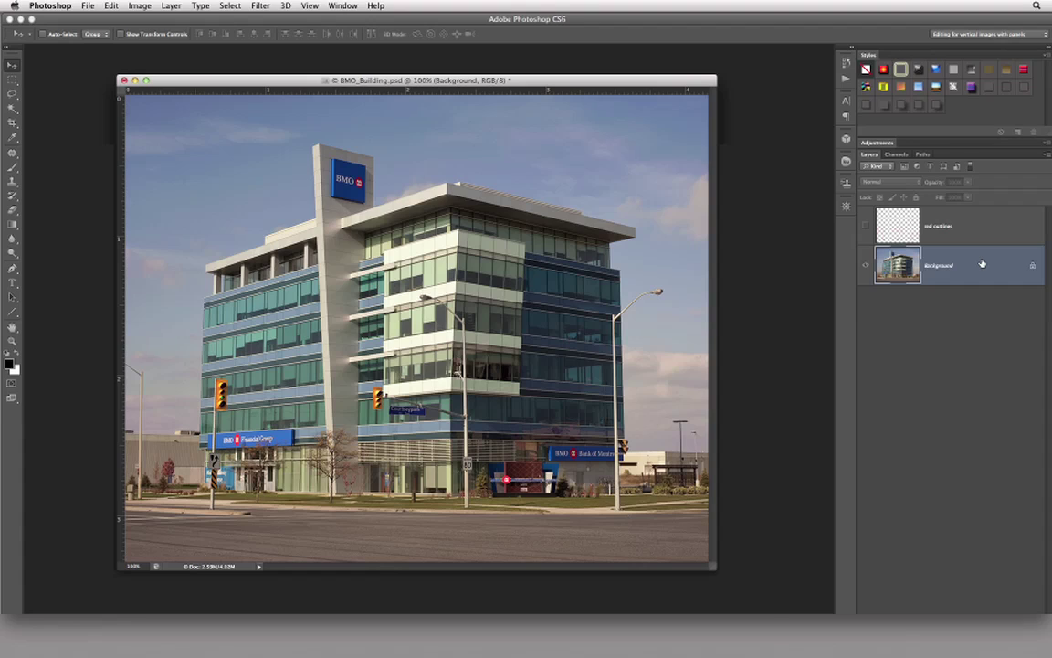
key("ctrl+j")
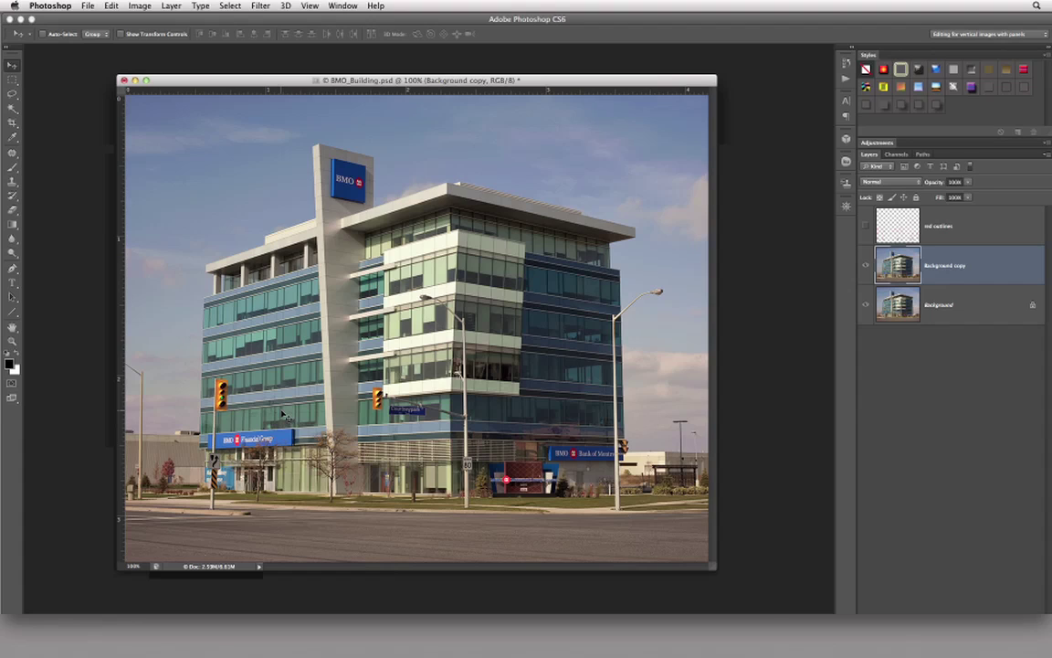
- Open Filter > Vanishing Point on the Background copy layer and nudge its window into place
left_click(262, 8)
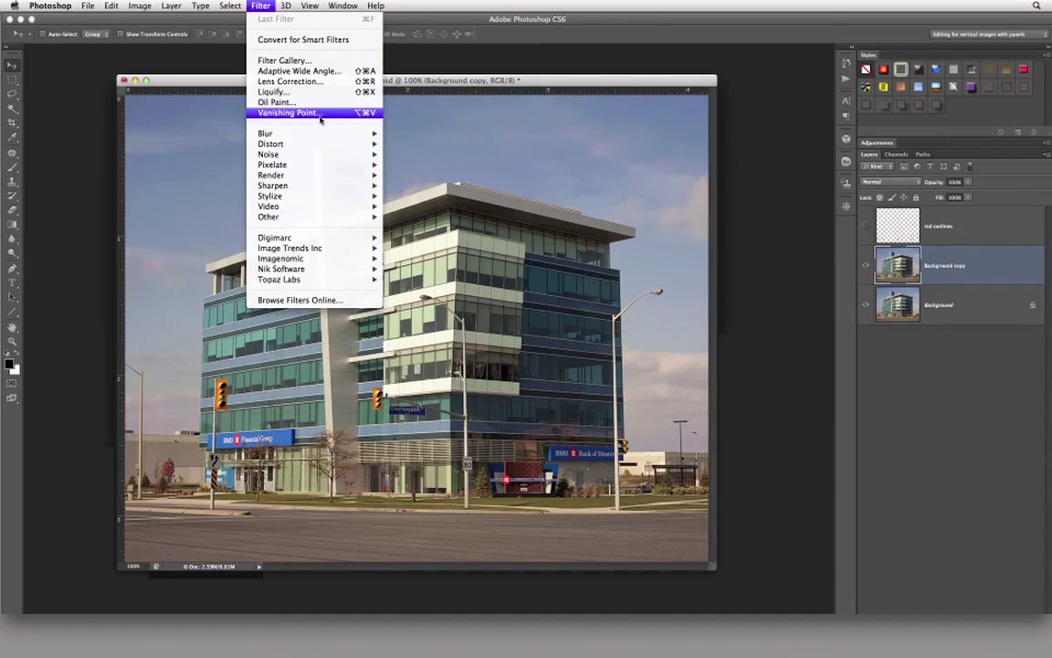
left_click(325, 113)
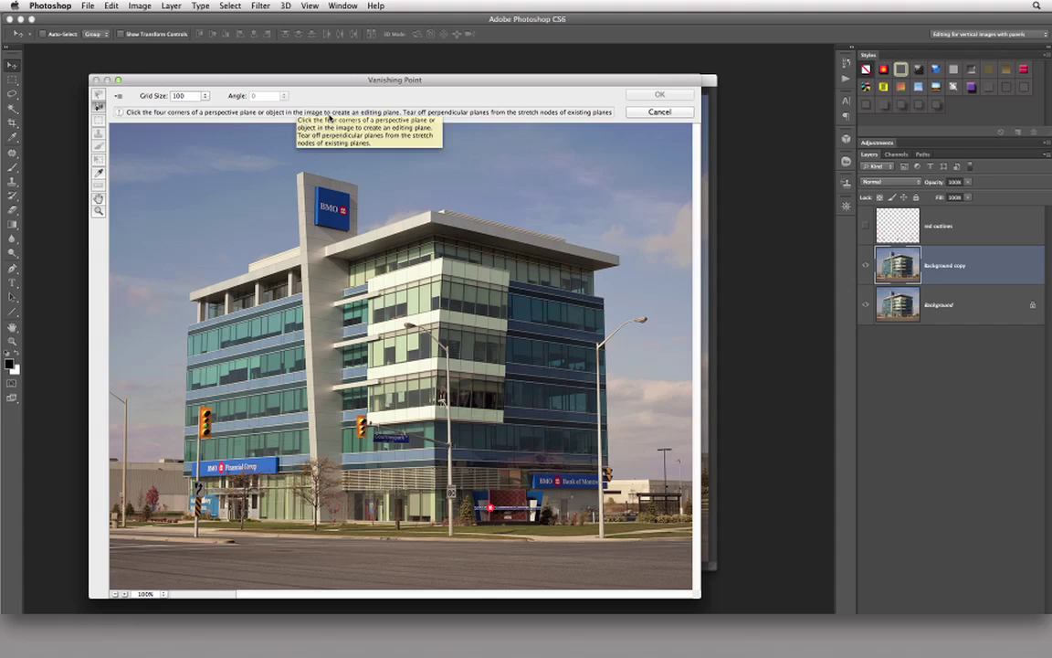
left_click_drag(324, 83, 344, 63)
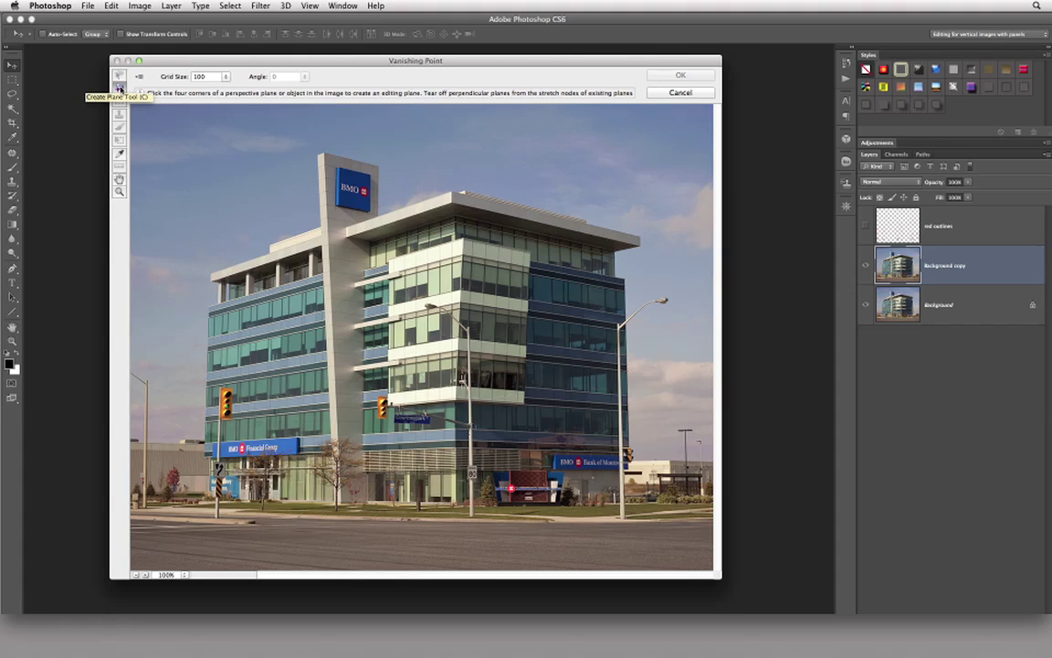
- With Create Plane active, zoom the preview to 300% and pan to the building's left facade
left_click(118, 88)
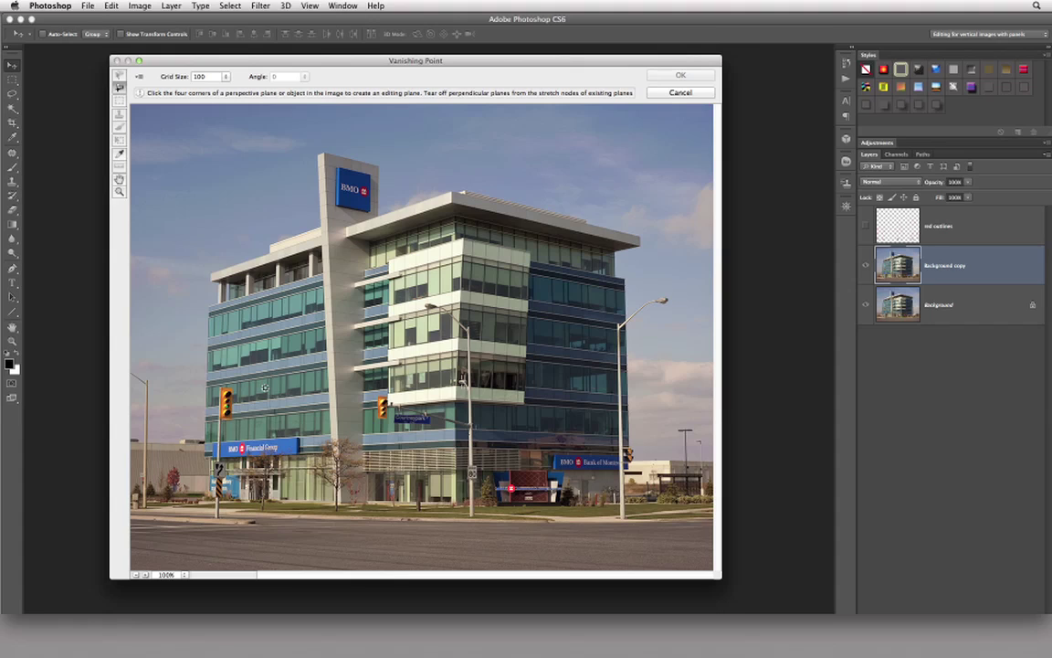
key("alt")
scroll(265, 387, "up", 1)
scroll(265, 387, "up", 1)
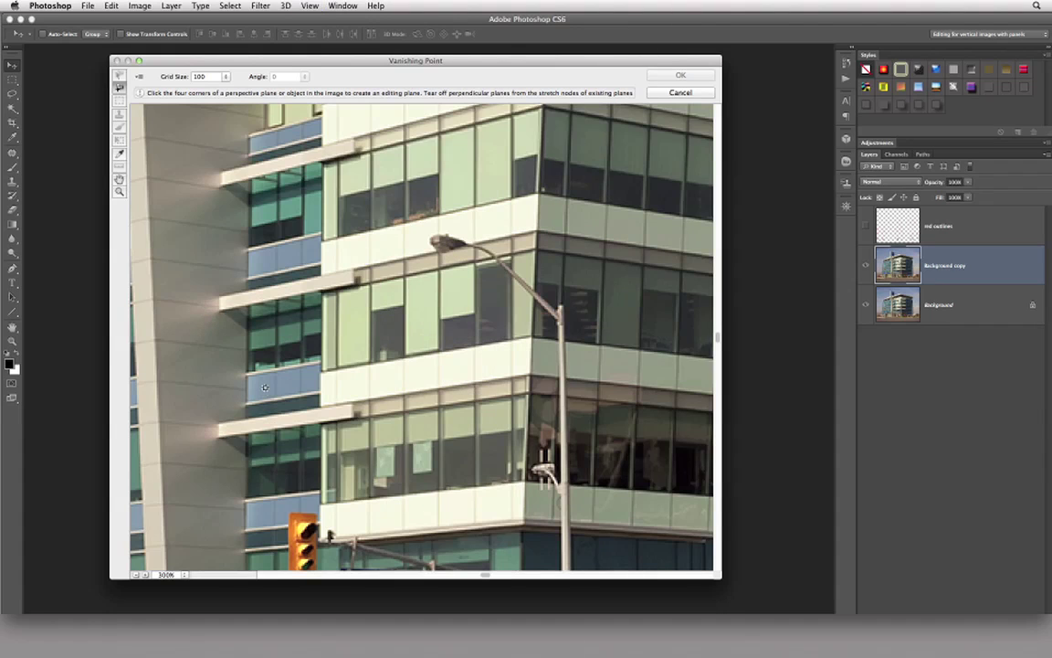
key("h")
mouse_move(247, 375)
left_mouse_down()
mouse_move(555, 291)
mouse_move(418, 228)
left_mouse_up()
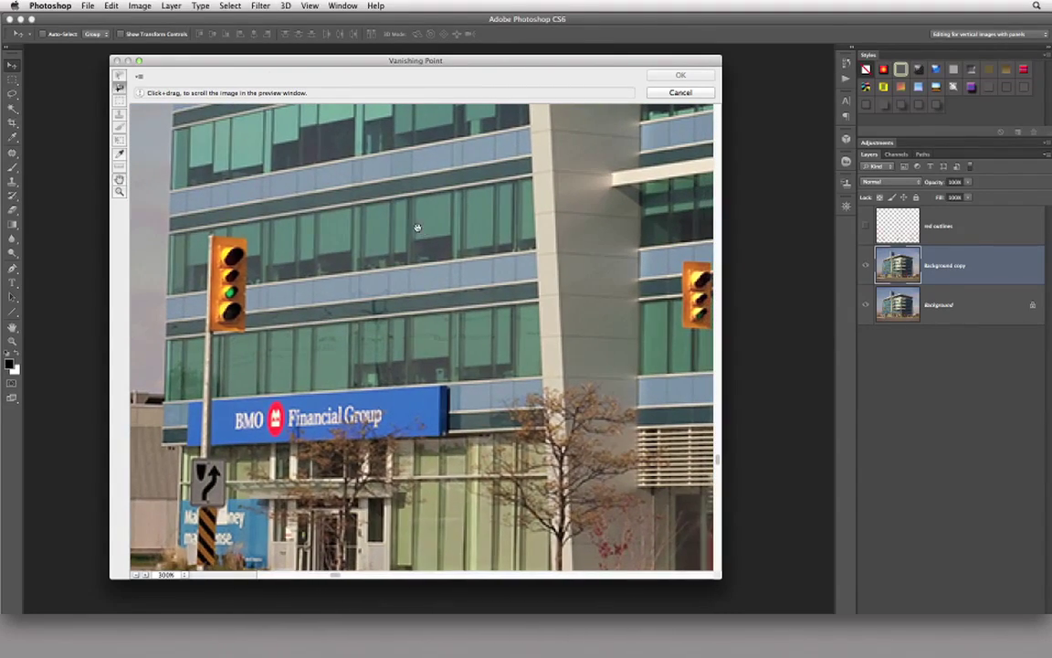
key("c")
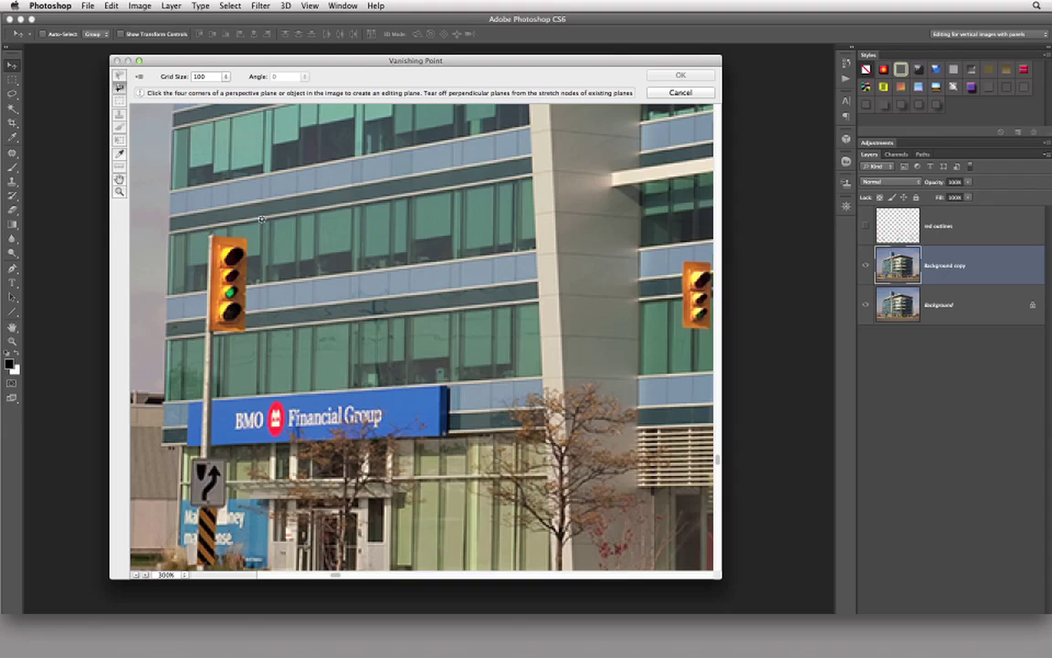
- Draw a four-corner plane along the window lines above the BMO sign, squaring its left edge
left_click(260, 219)
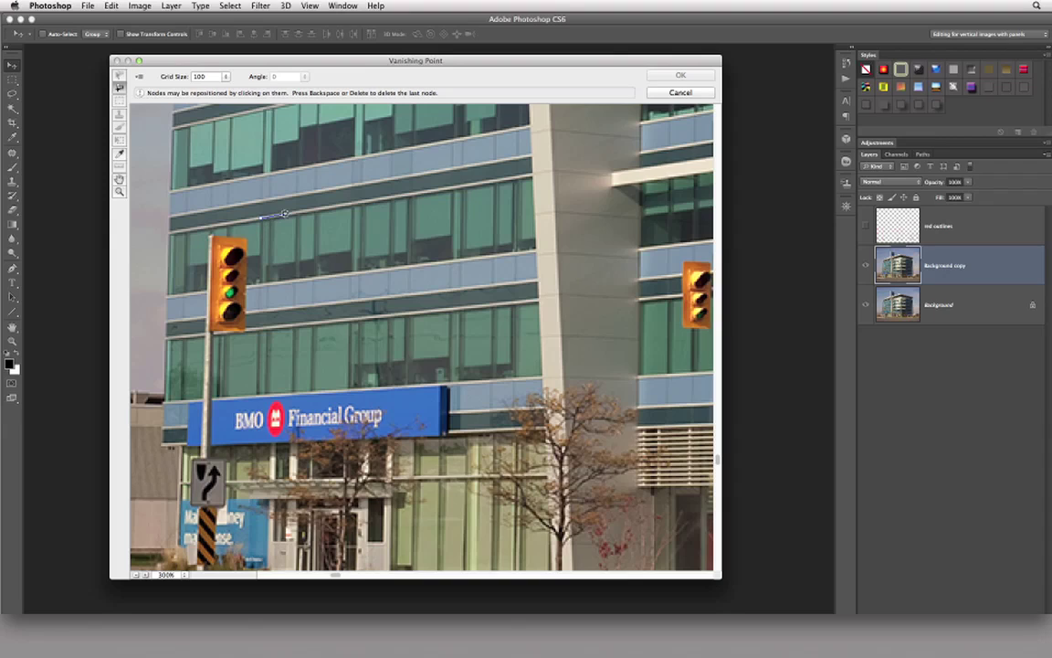
left_click(478, 184)
left_click(479, 380)
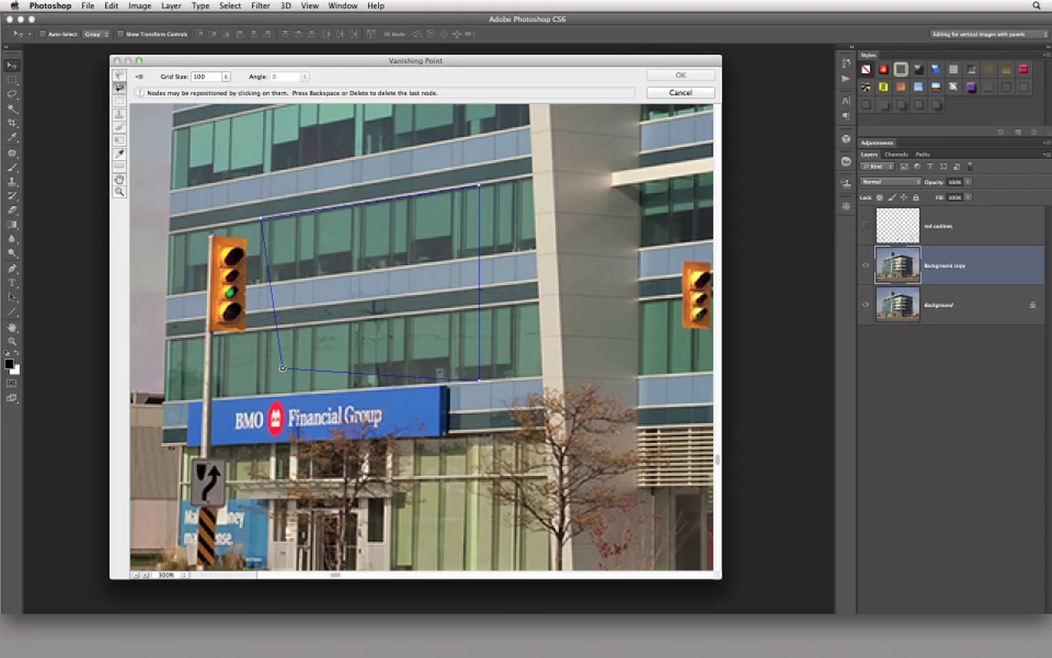
left_click_drag(282, 367, 289, 384)
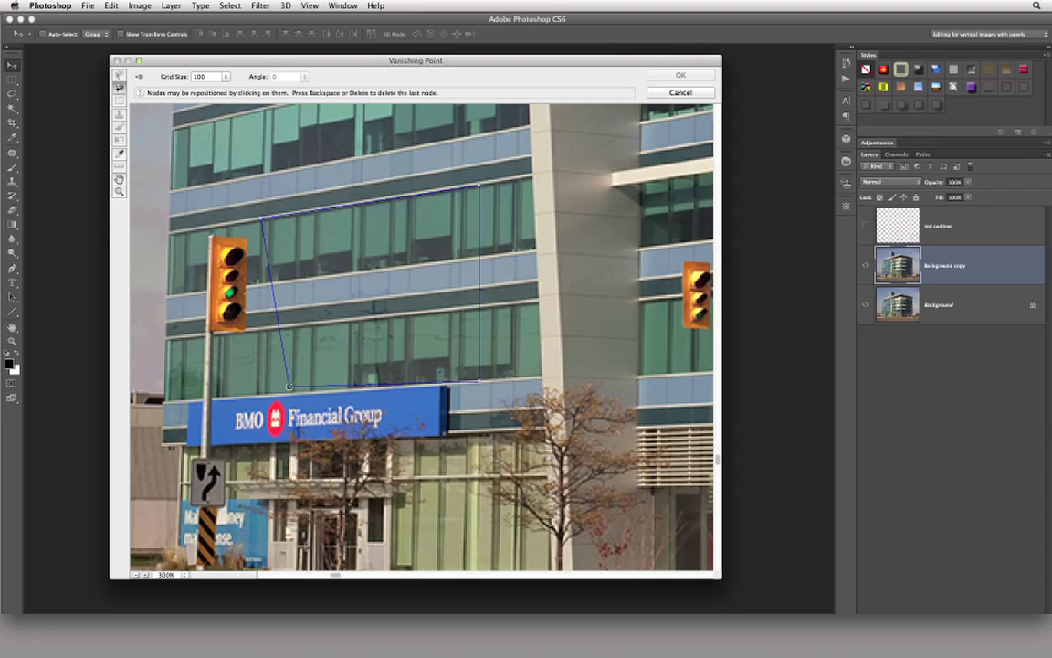
mouse_move(288, 384)
left_mouse_down()
mouse_move(197, 397)
mouse_move(349, 375)
mouse_move(329, 397)
left_mouse_up()
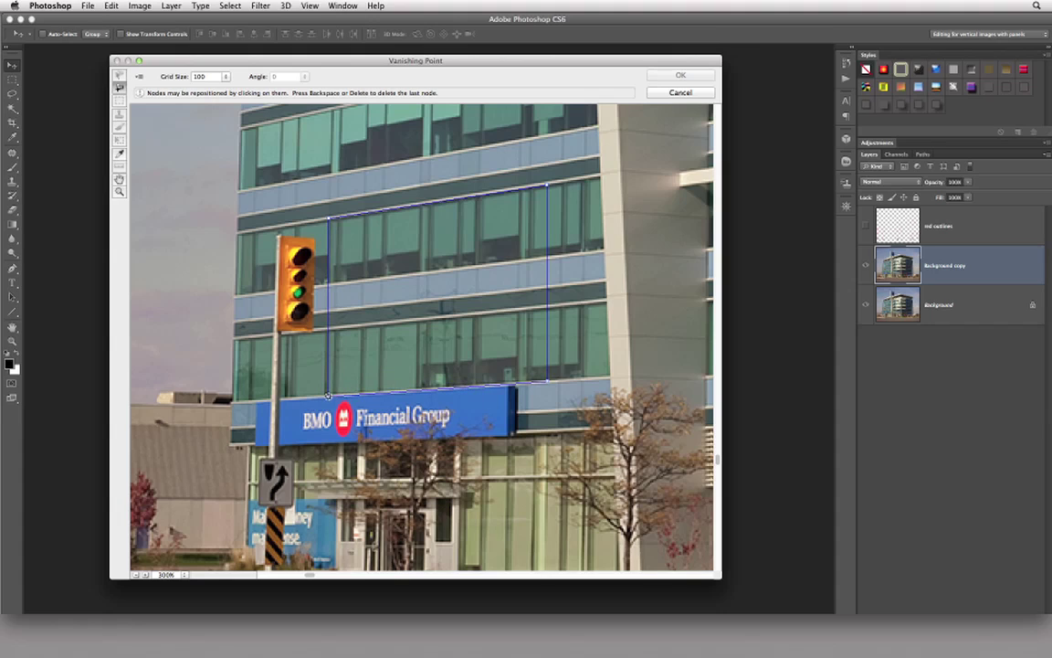
key("v")
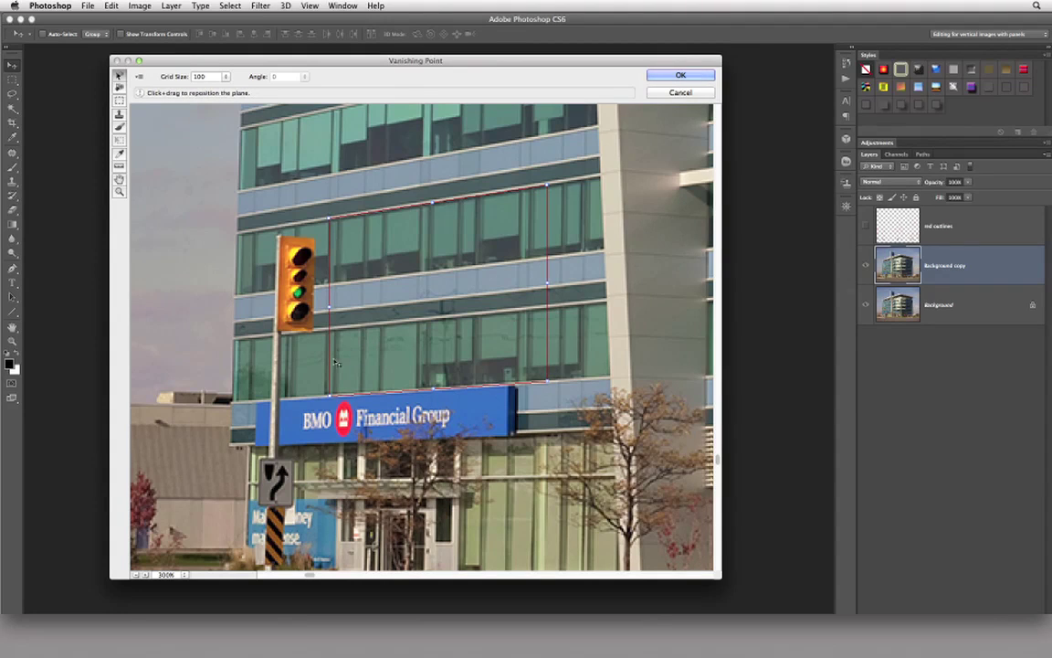
- Drag the plane's corner and left edge out to the building's left corner behind the traffic light
left_click_drag(331, 398, 327, 399)
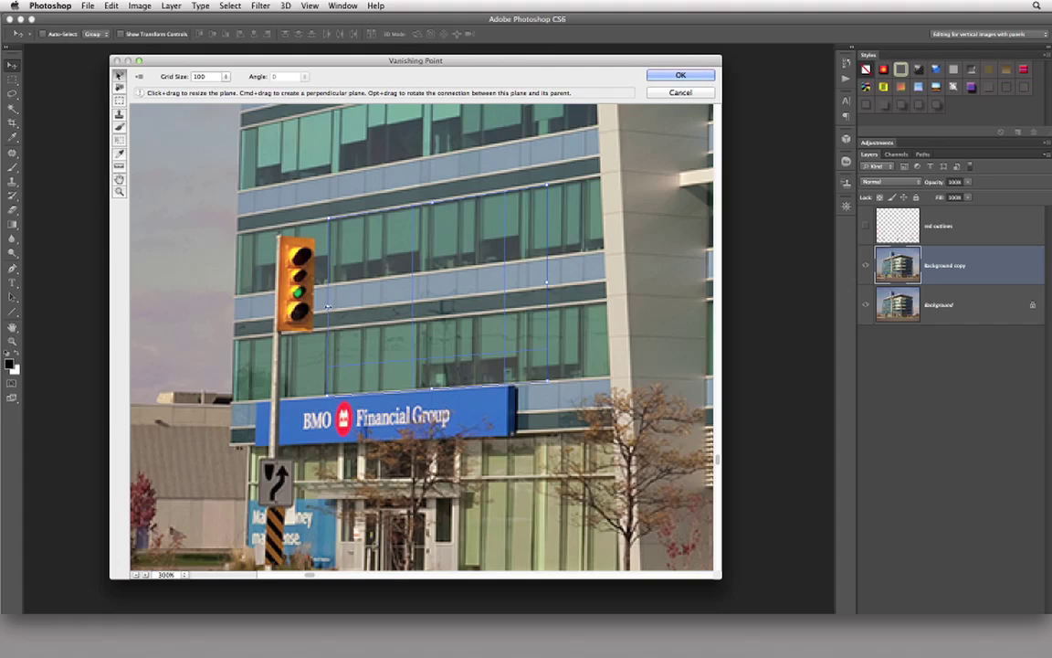
mouse_move(327, 308)
left_mouse_down()
mouse_move(147, 342)
mouse_move(158, 343)
left_mouse_up()
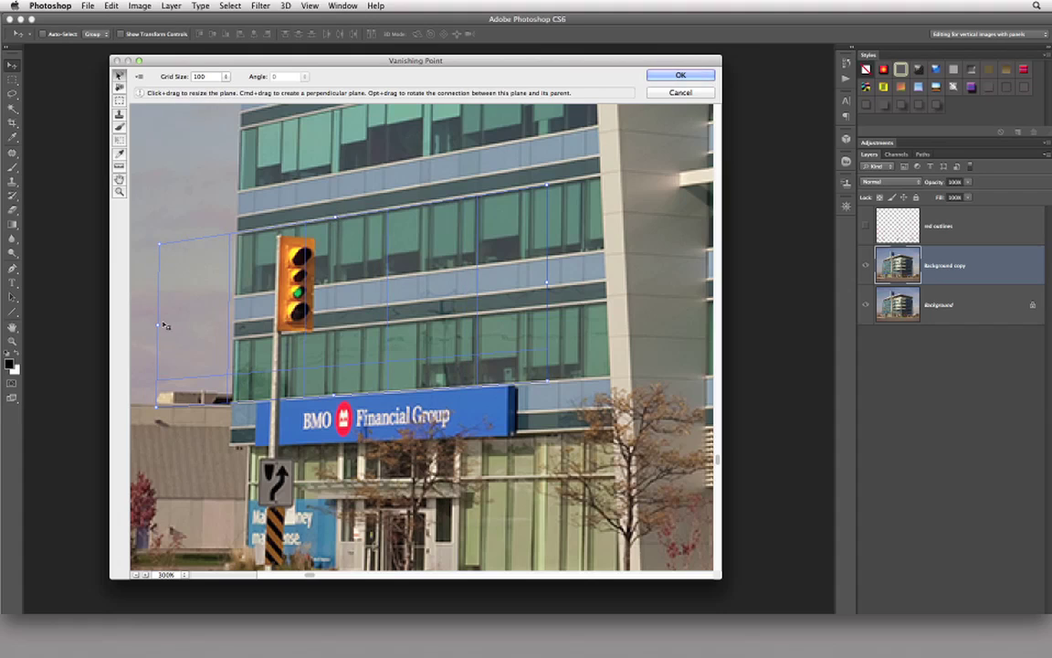
left_click_drag(158, 324, 233, 322)
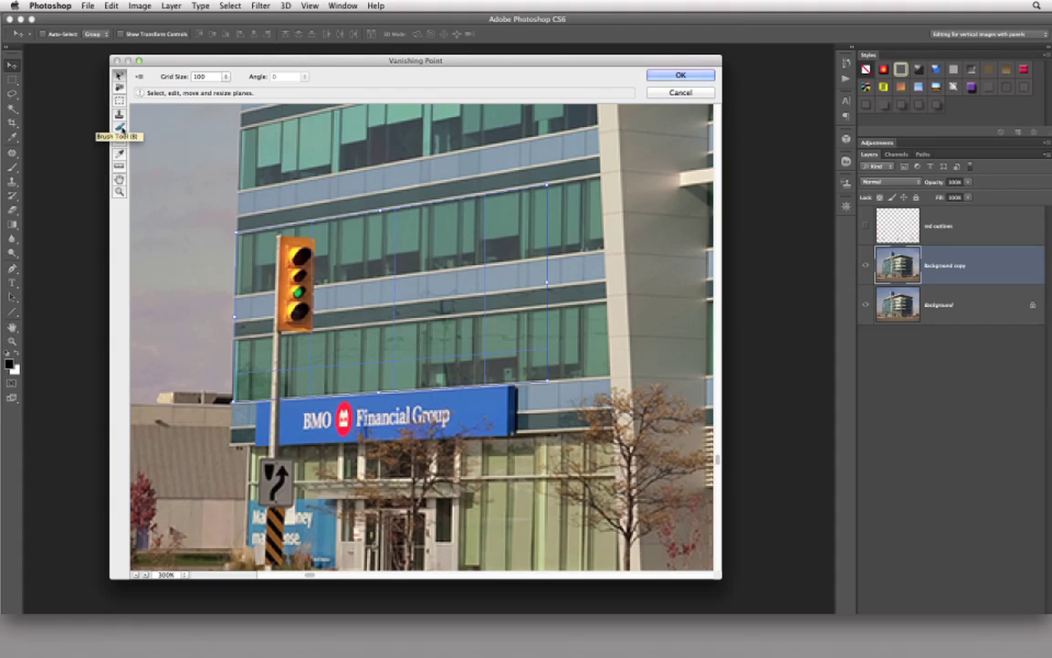
- Choose the Vanishing Point Stamp tool and set Heal to Luminance after trying Off and On
left_click(119, 115)
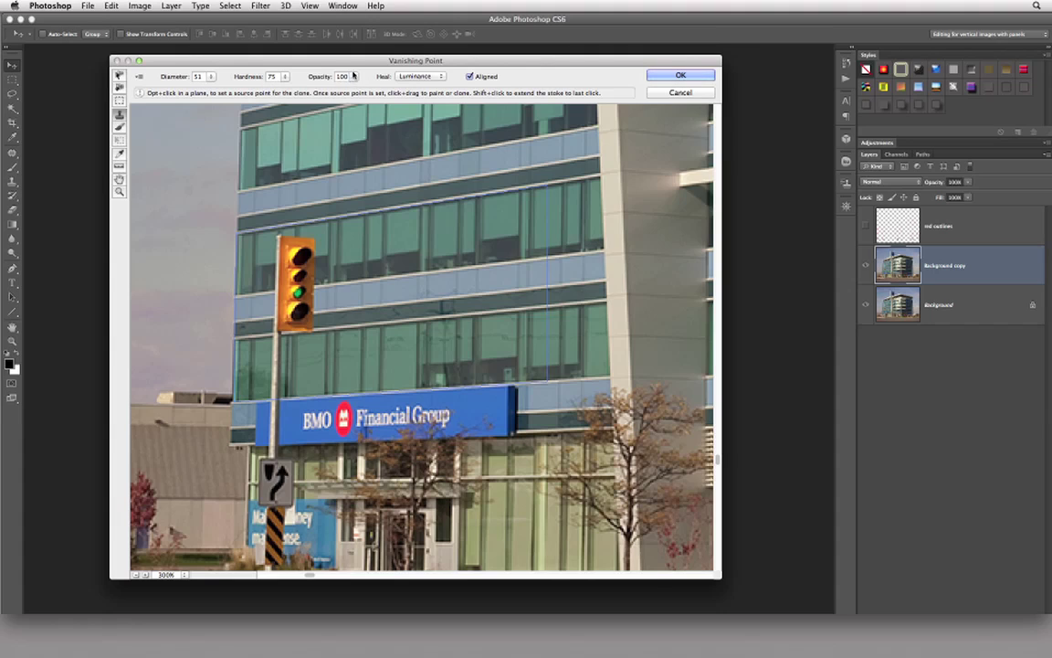
left_click(431, 81)
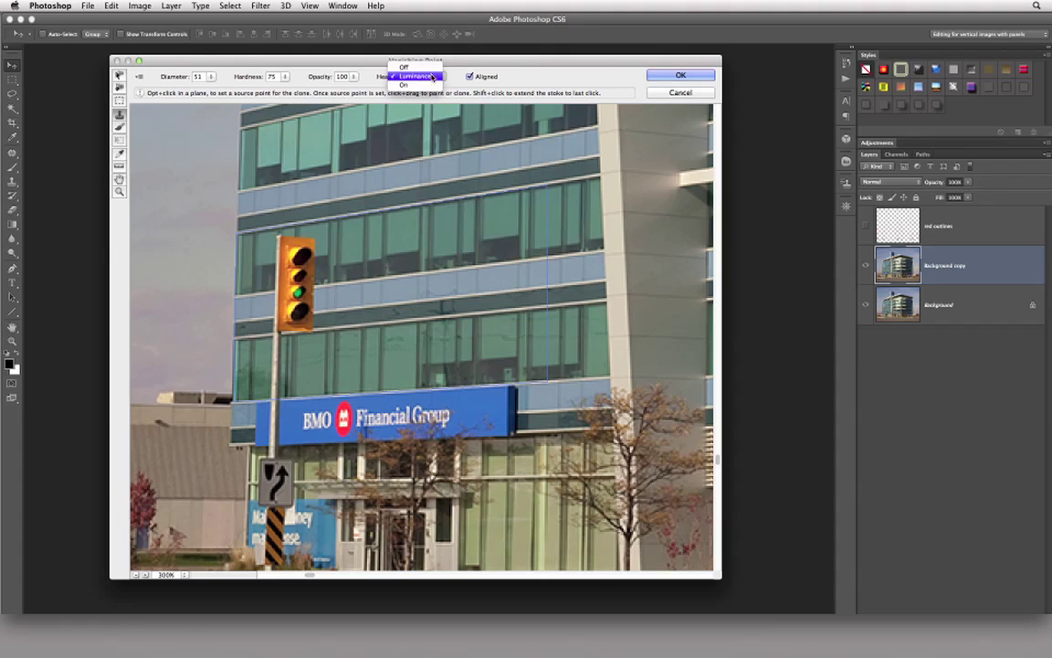
left_click(420, 67)
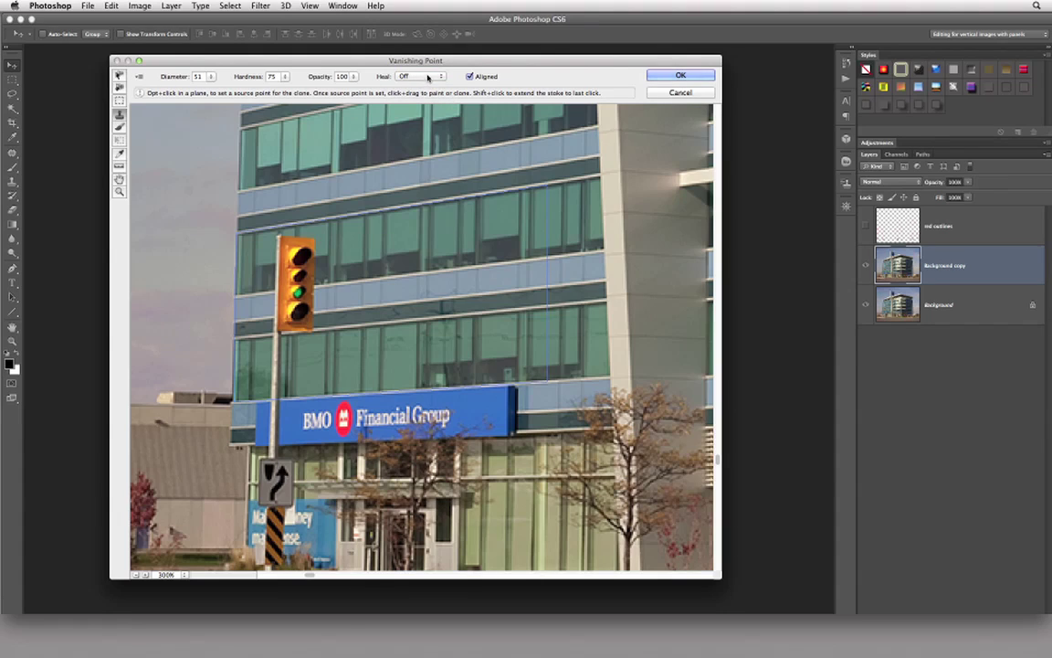
left_click(427, 77)
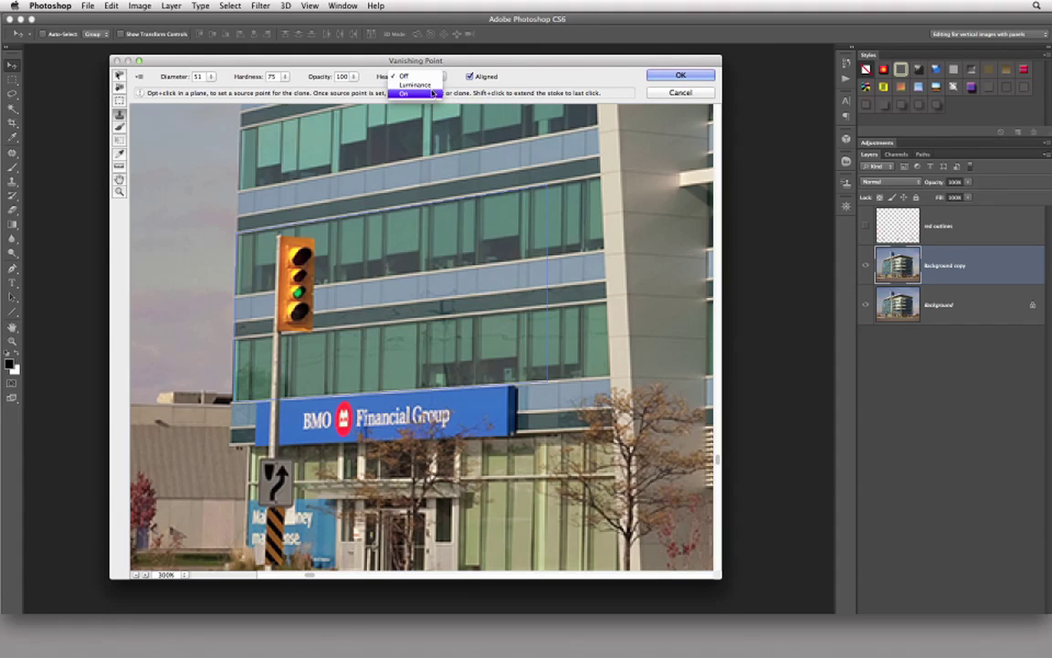
left_click(433, 94)
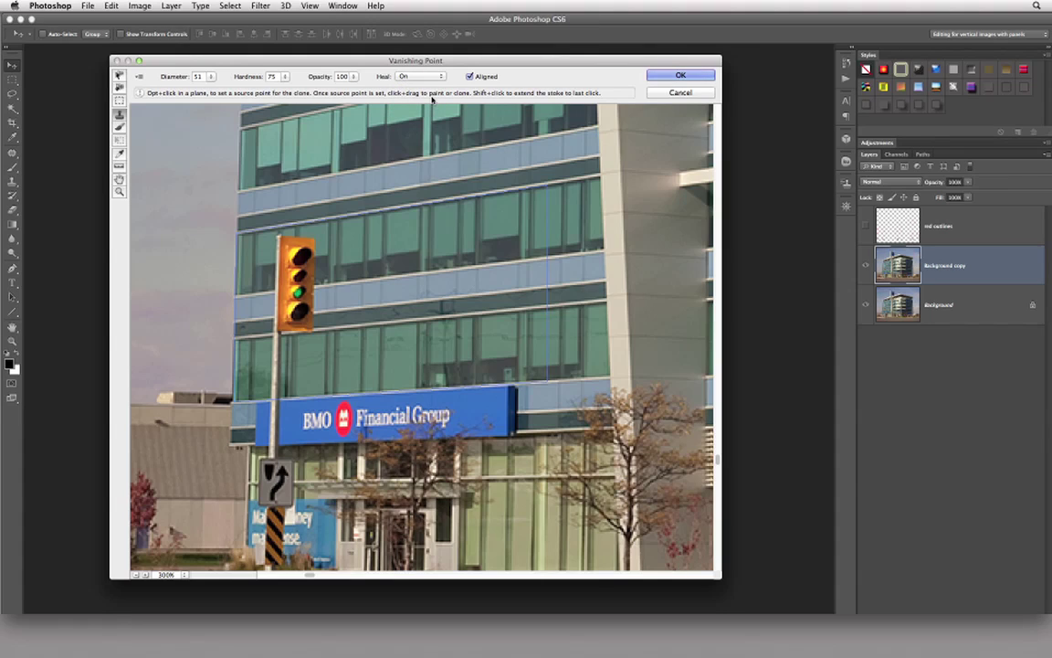
left_click(433, 77)
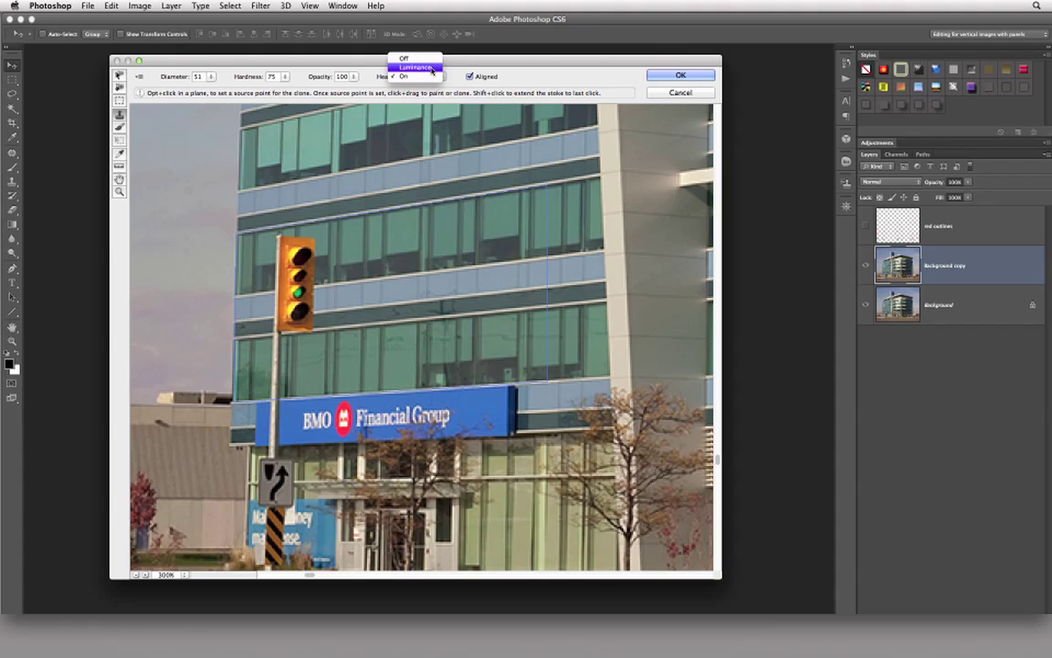
left_click(433, 70)
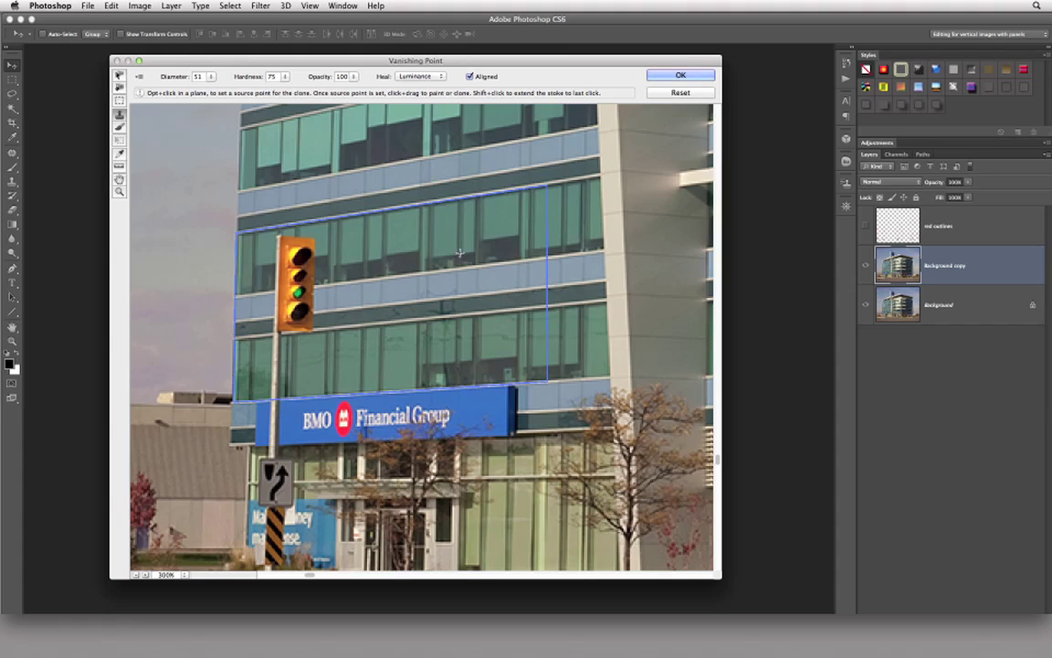
- Alt-click a facade source and paint cloned window texture over the left traffic light, redoing one stroke
key("alt")
left_click(430, 206, "alt")
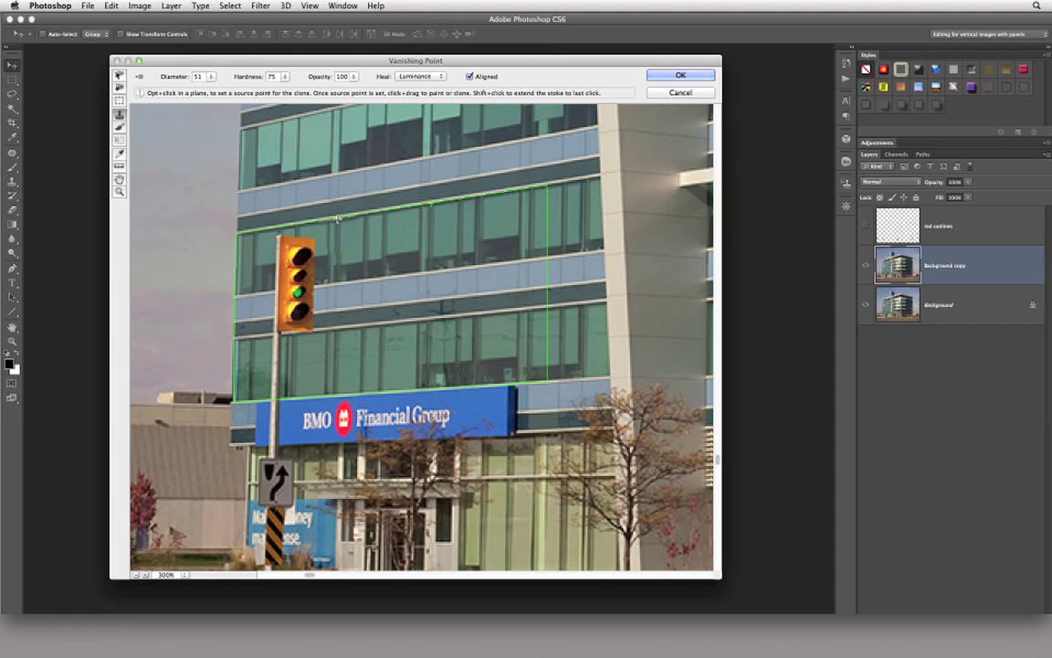
mouse_move(302, 239)
left_mouse_down()
mouse_move(287, 247)
mouse_move(278, 351)
left_mouse_up()
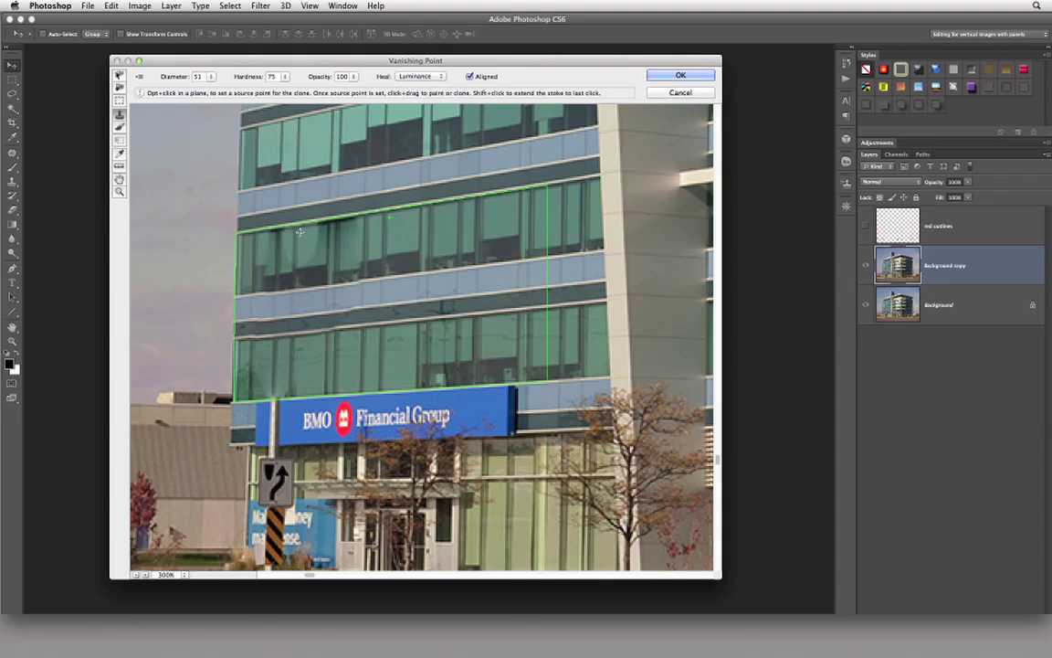
key("ctrl+alt+z")
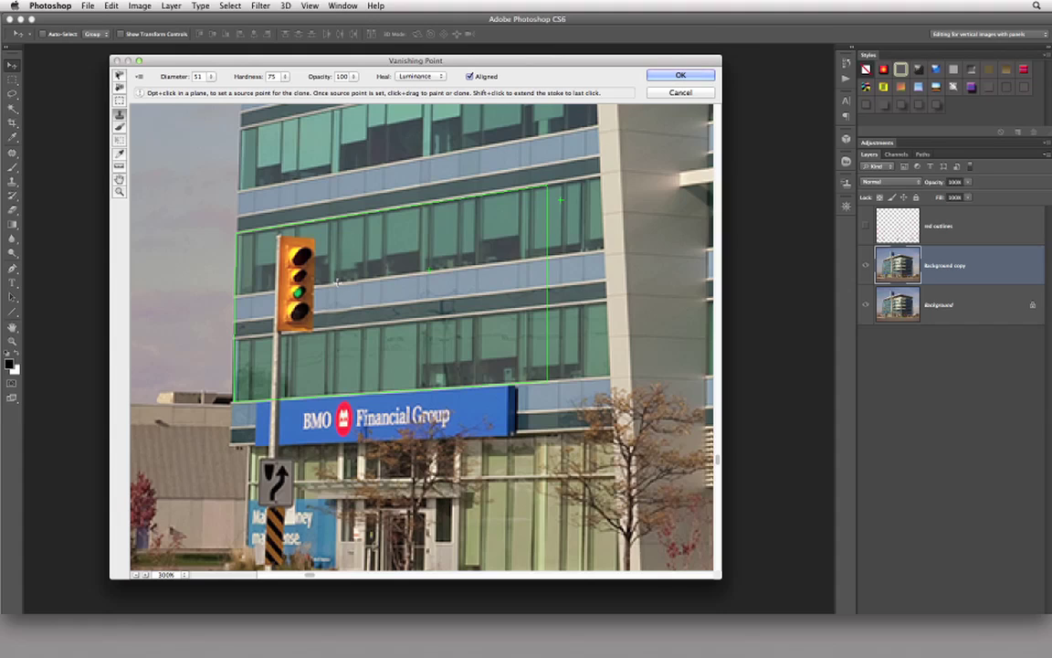
mouse_move(297, 240)
left_mouse_down()
mouse_move(283, 285)
mouse_move(305, 306)
mouse_move(272, 363)
left_mouse_up()
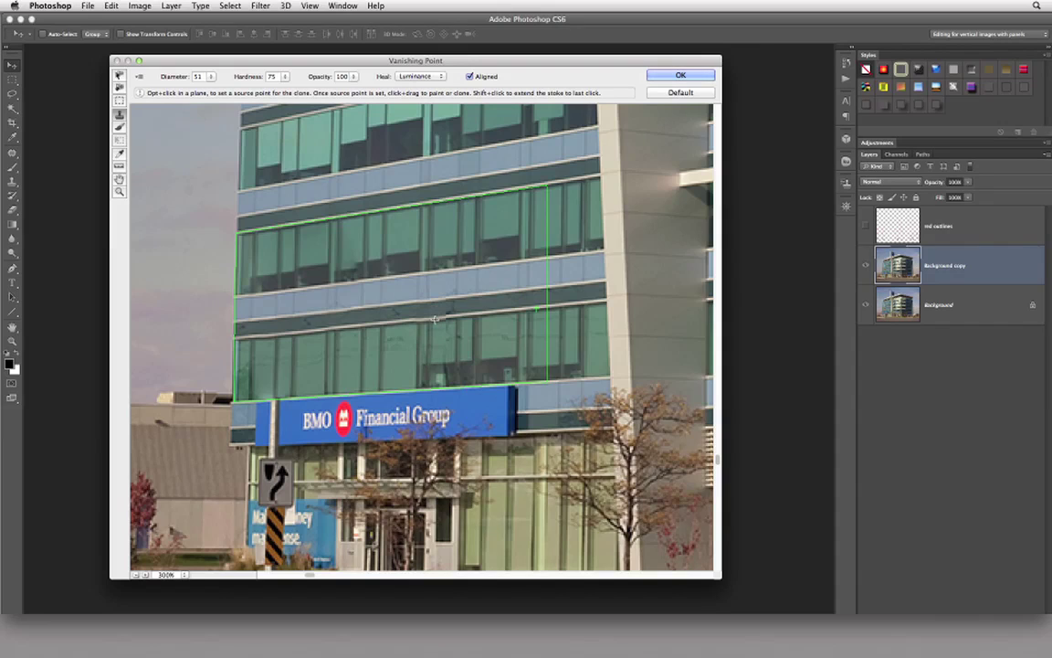
key("super+minus")
key("super+minus")
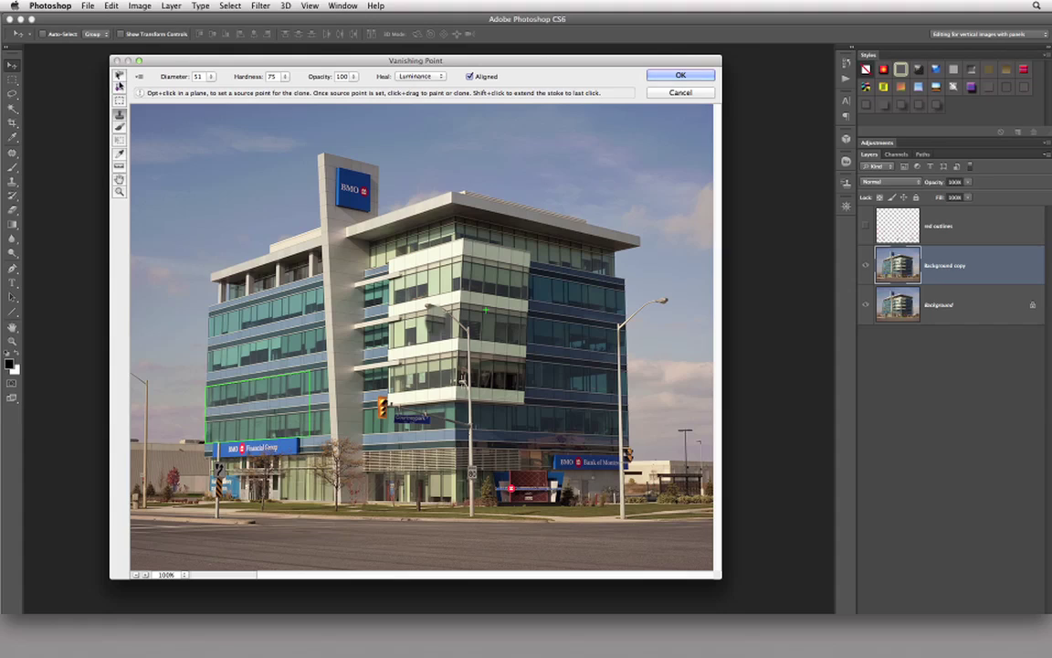
left_click(118, 88)
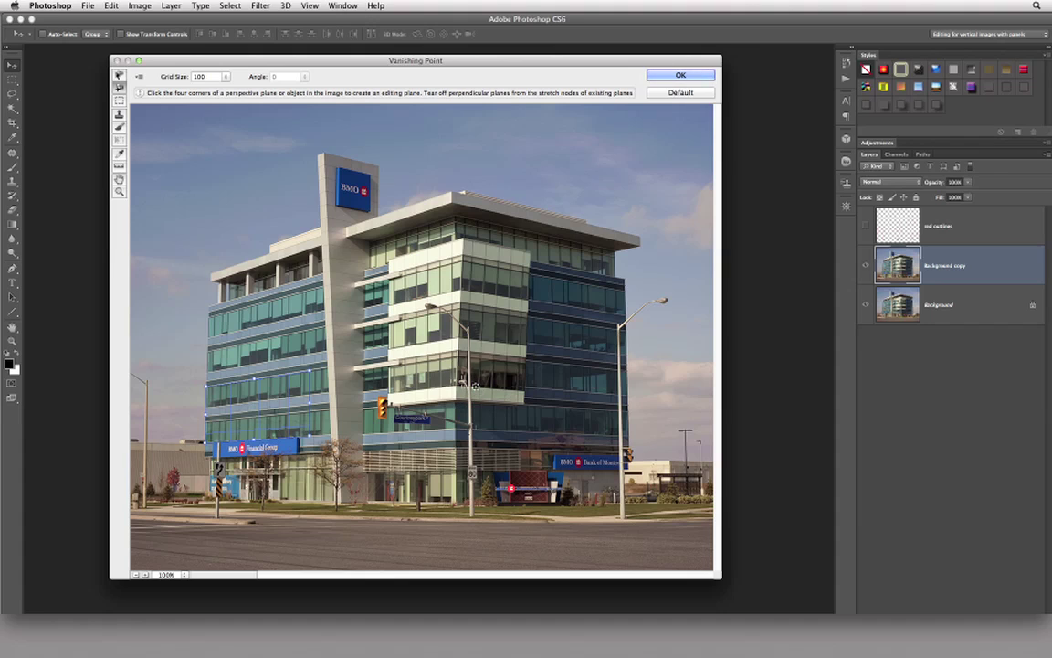
- Zoom the Vanishing Point preview to 400% on the street lamp head
key("super+plus")
key("super+plus")
key("super+plus")
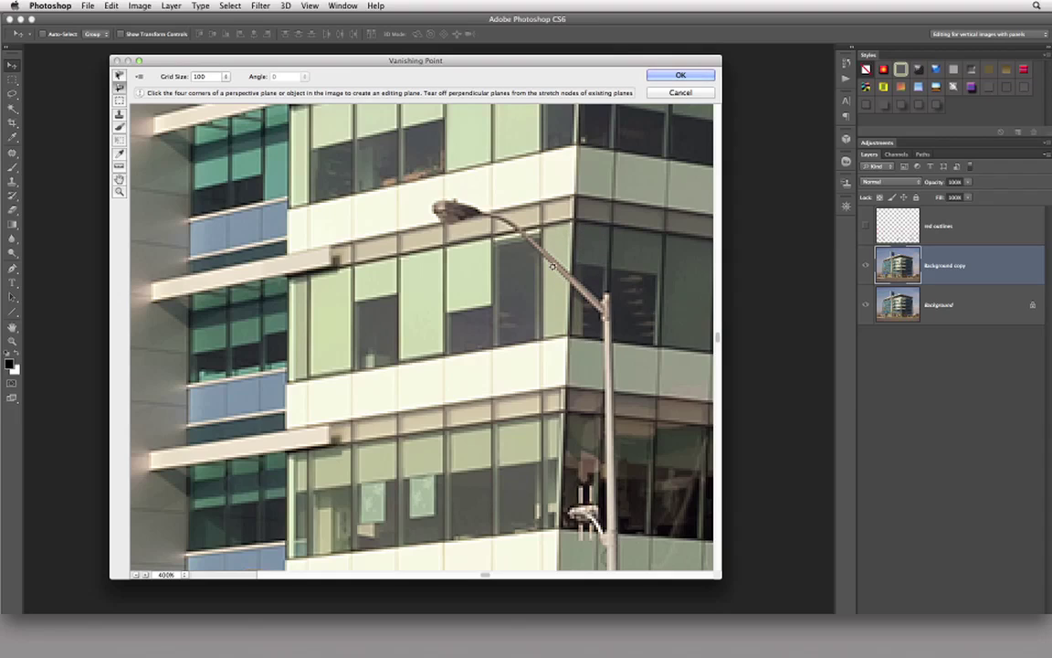
- Draw a four-corner plane over the cream wall behind the lamp head, aligning its right edge to the building corner
left_click(350, 195)
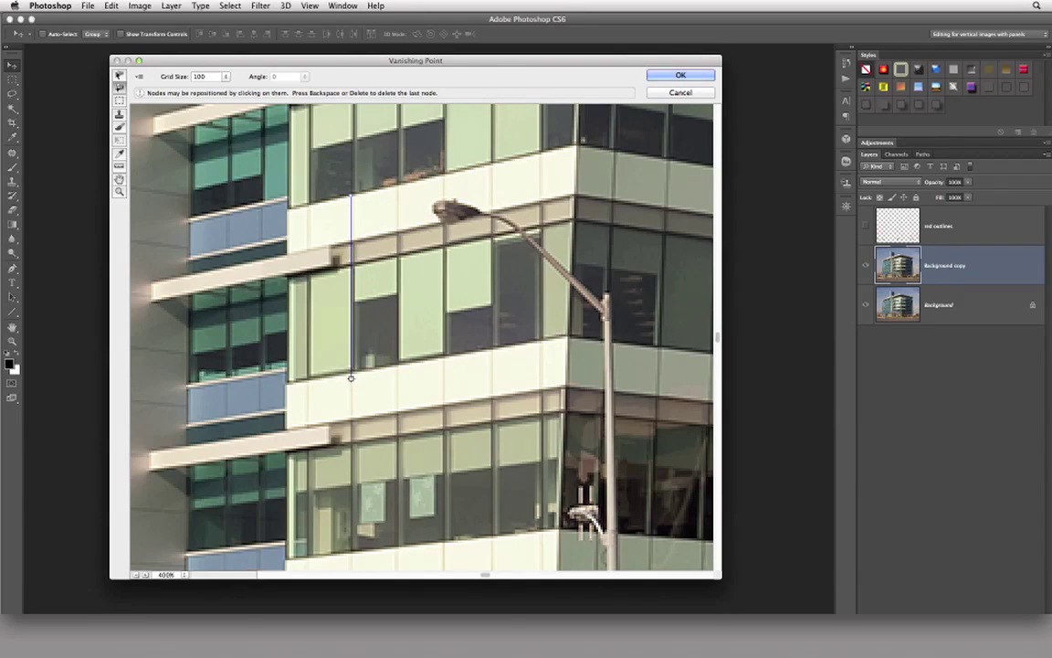
left_click(350, 374)
left_click(565, 337)
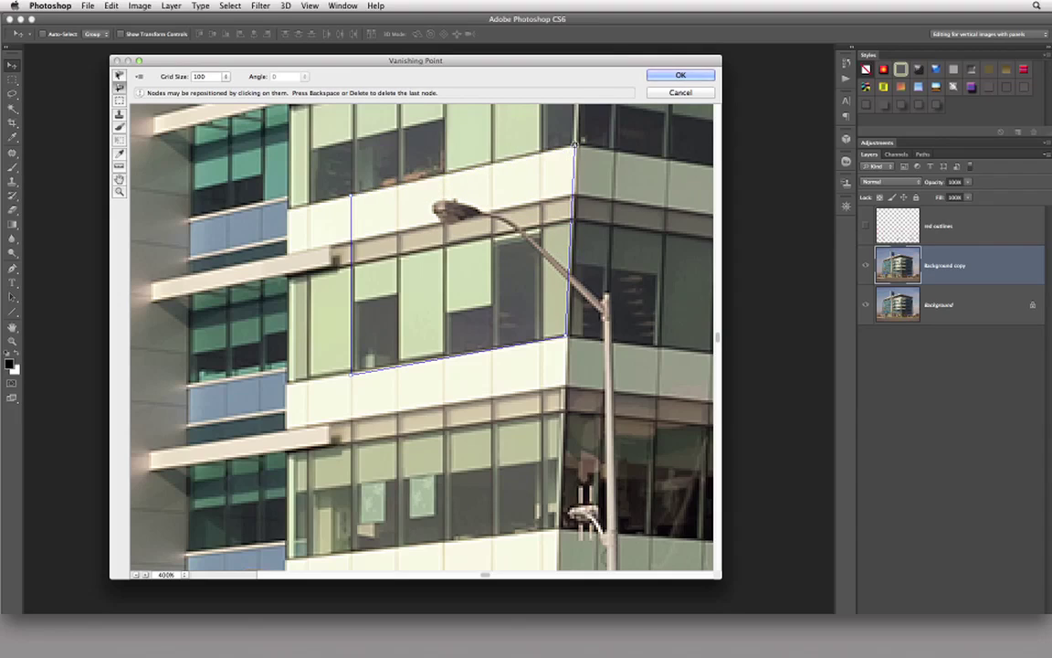
left_click(574, 144)
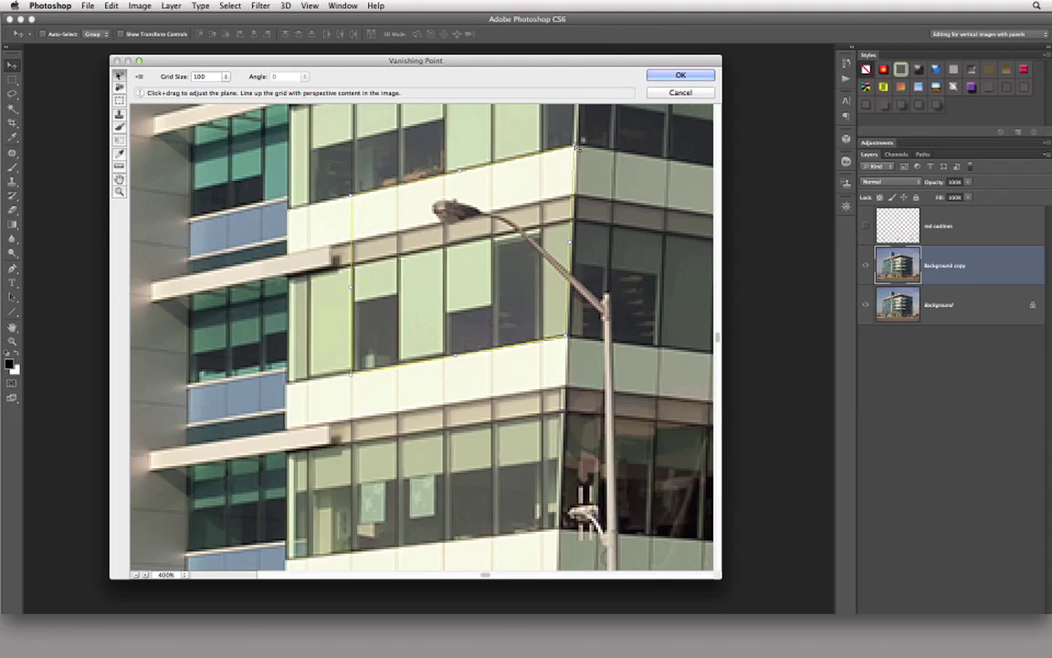
left_click_drag(579, 142, 566, 150)
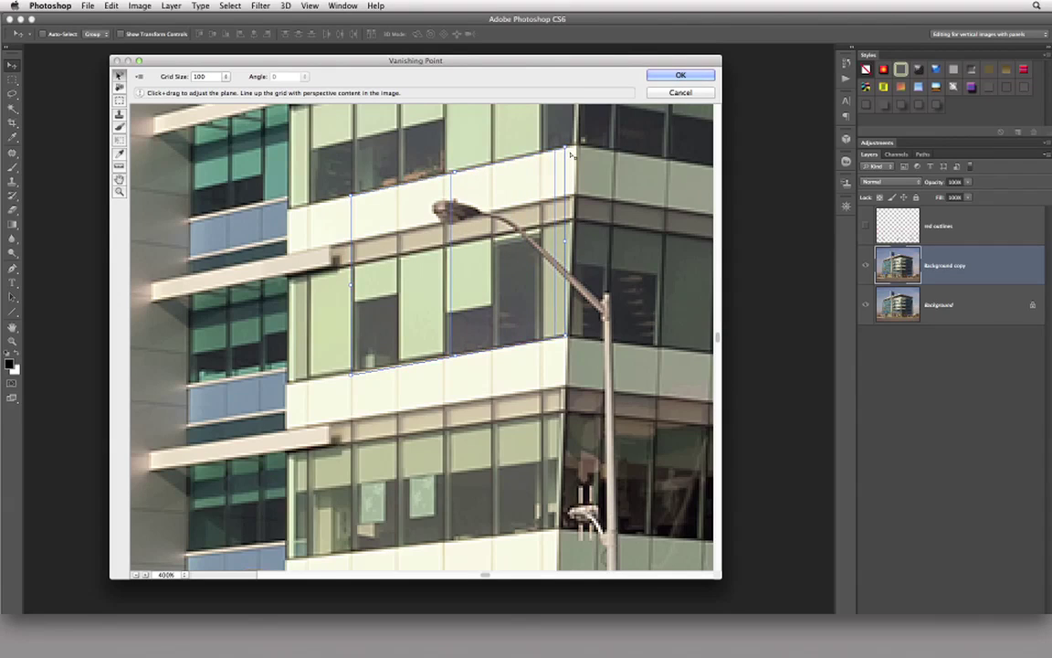
left_click_drag(566, 240, 584, 247)
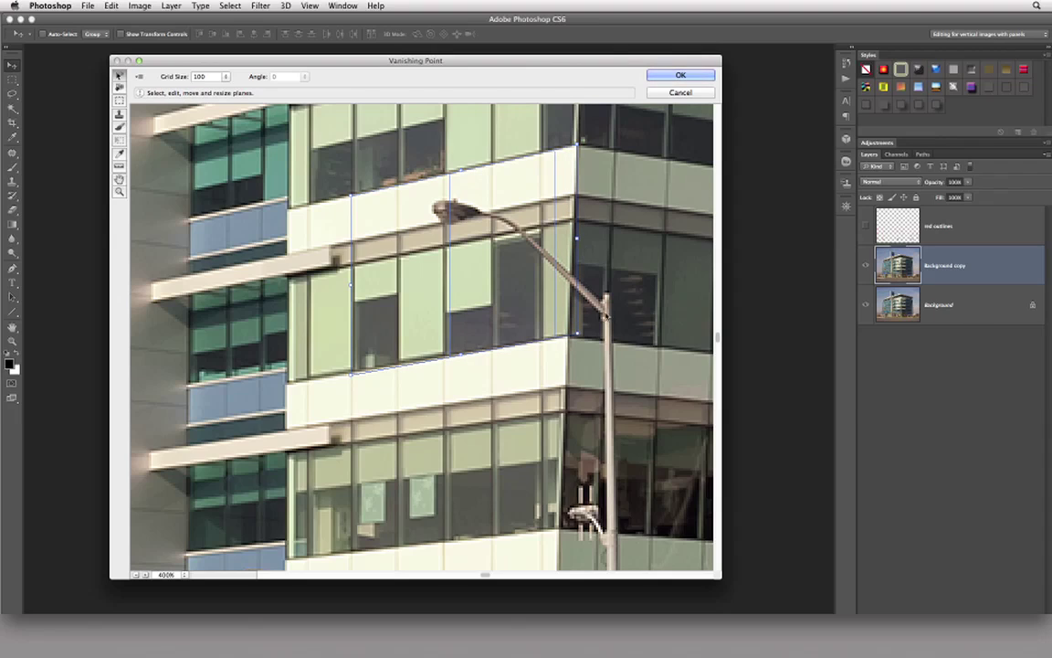
- Switch to the Vanishing Point Stamp tool with a brush diameter of 21
left_click(120, 116)
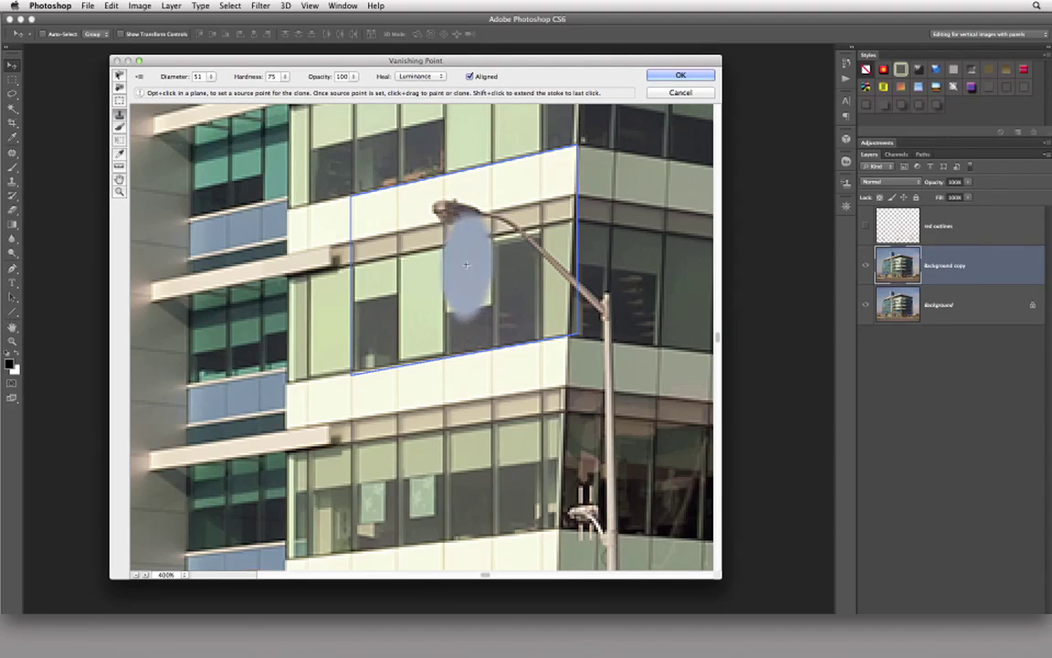
left_click(210, 77)
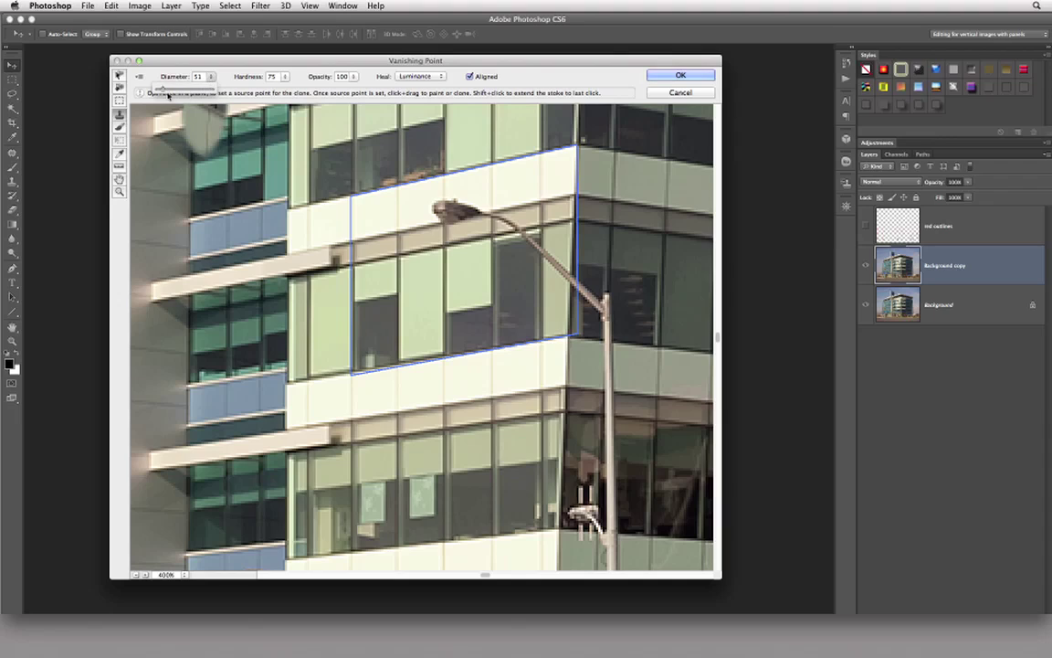
left_click_drag(163, 89, 158, 92)
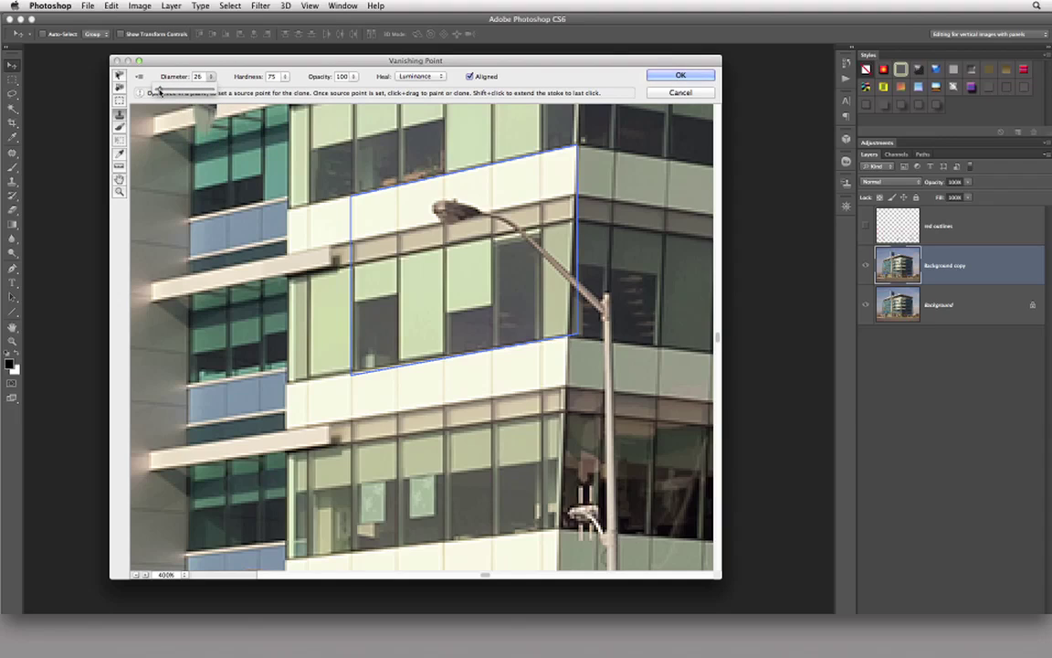
- Sample the wall as a clone source, try a stroke over the lamp head, then undo it
left_click(519, 271, "alt")
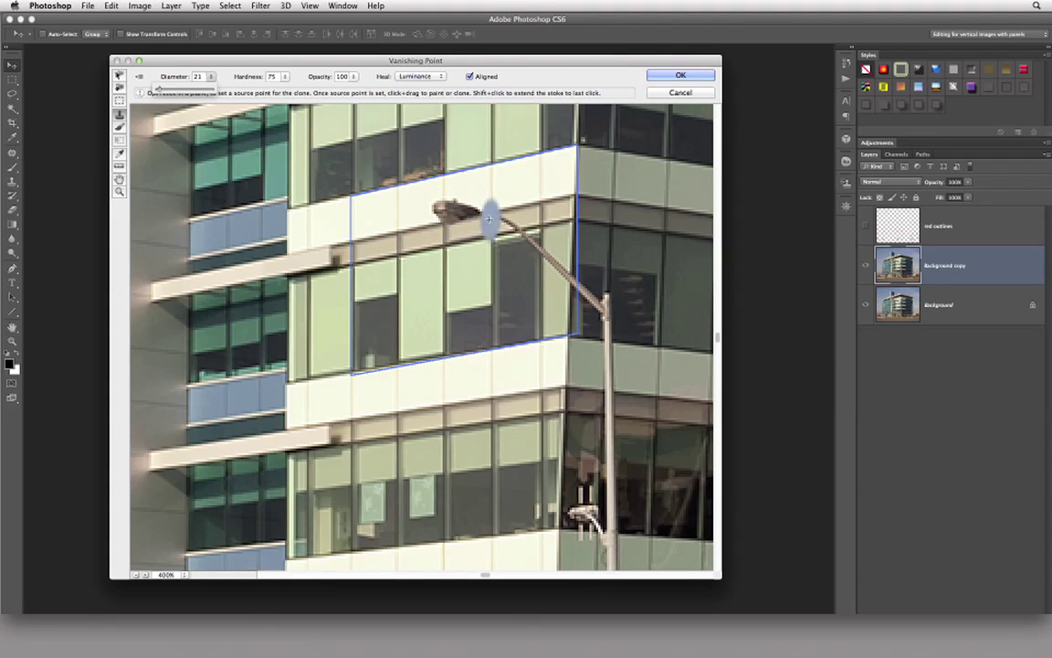
left_click(399, 252, "alt")
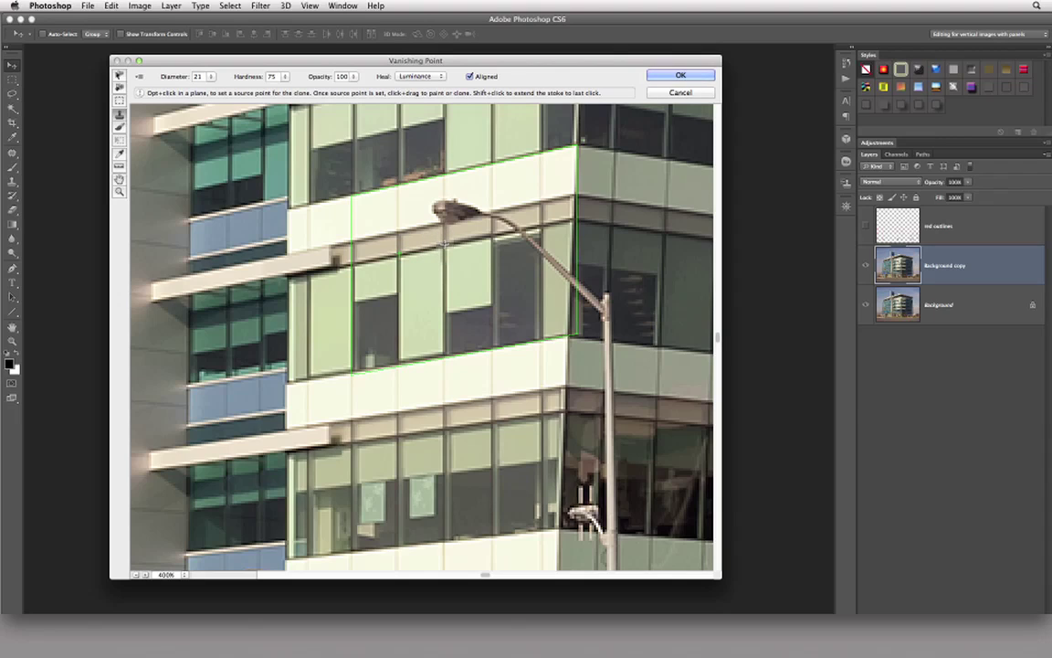
left_click_drag(445, 208, 485, 199)
key("super+z")
key("super+z")
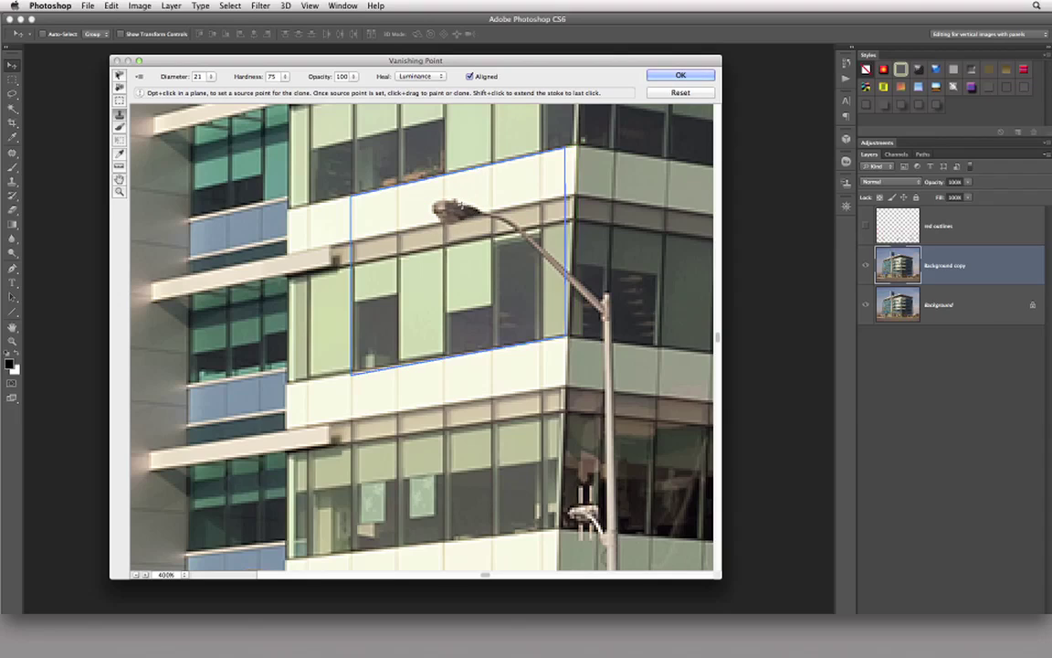
key("super+z")
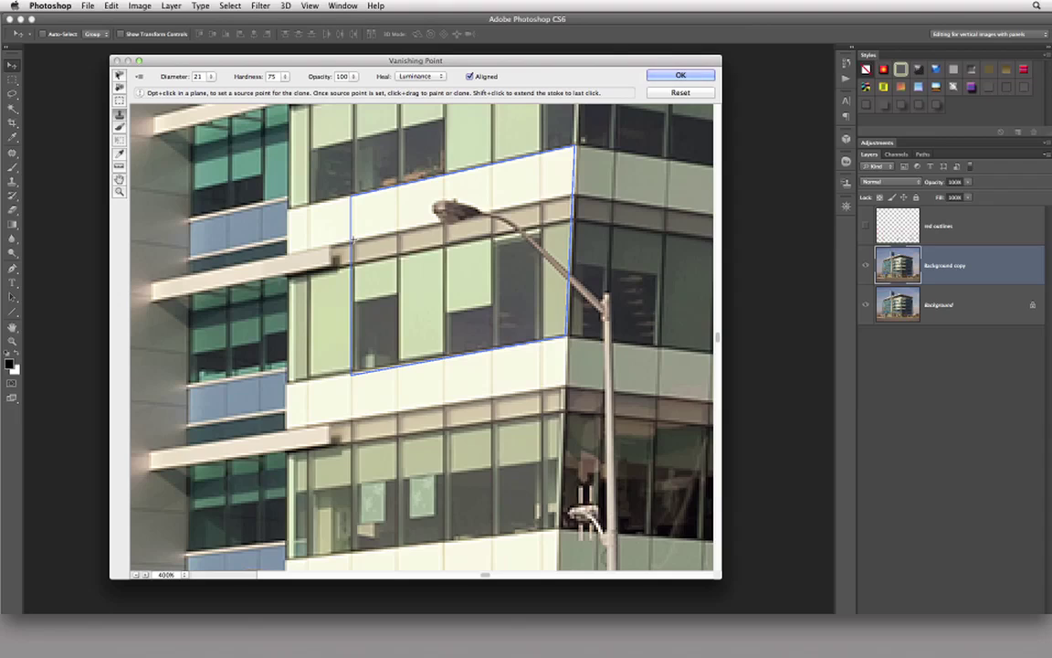
key("super+z")
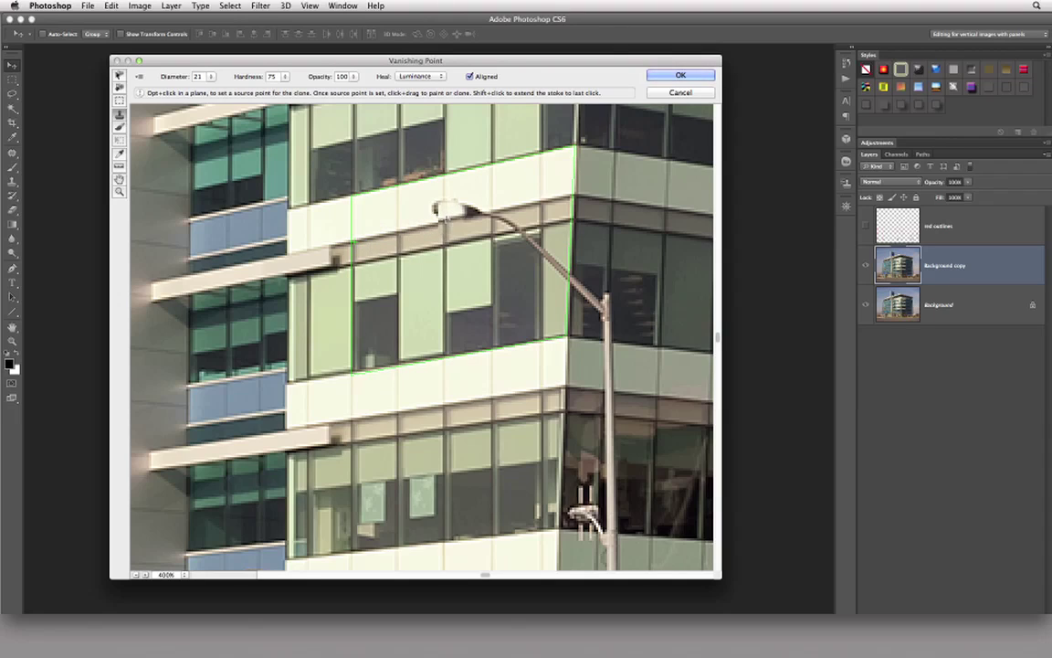
- Clone wall and window texture over the lamp head and its upper arm
left_click(436, 208, "alt")
left_click_drag(435, 208, 469, 204)
left_click_drag(485, 207, 491, 218)
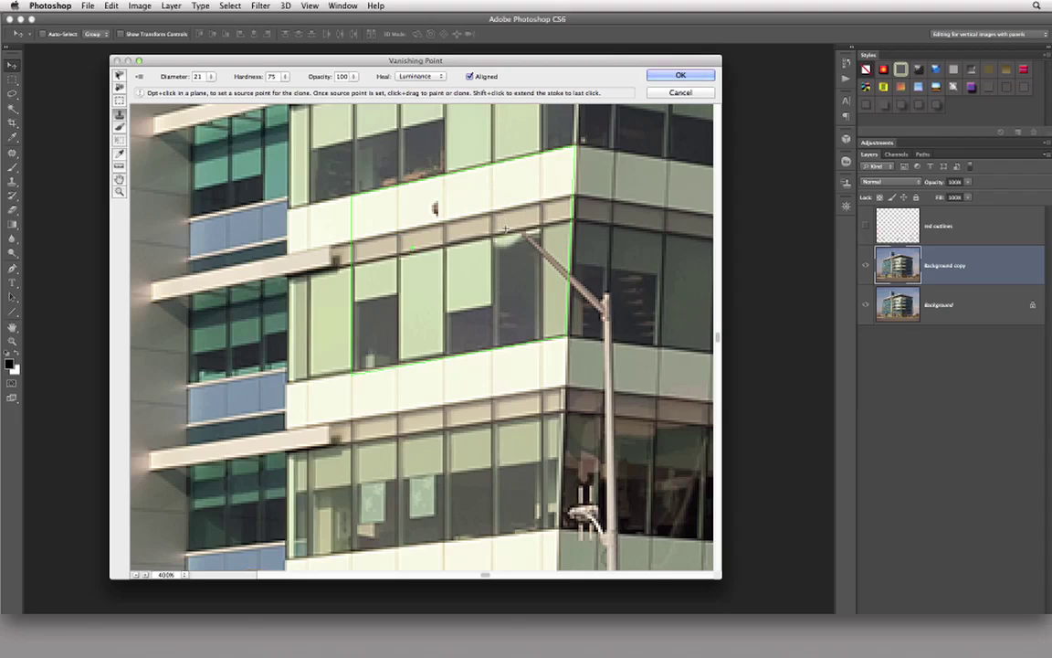
left_click_drag(503, 220, 529, 249)
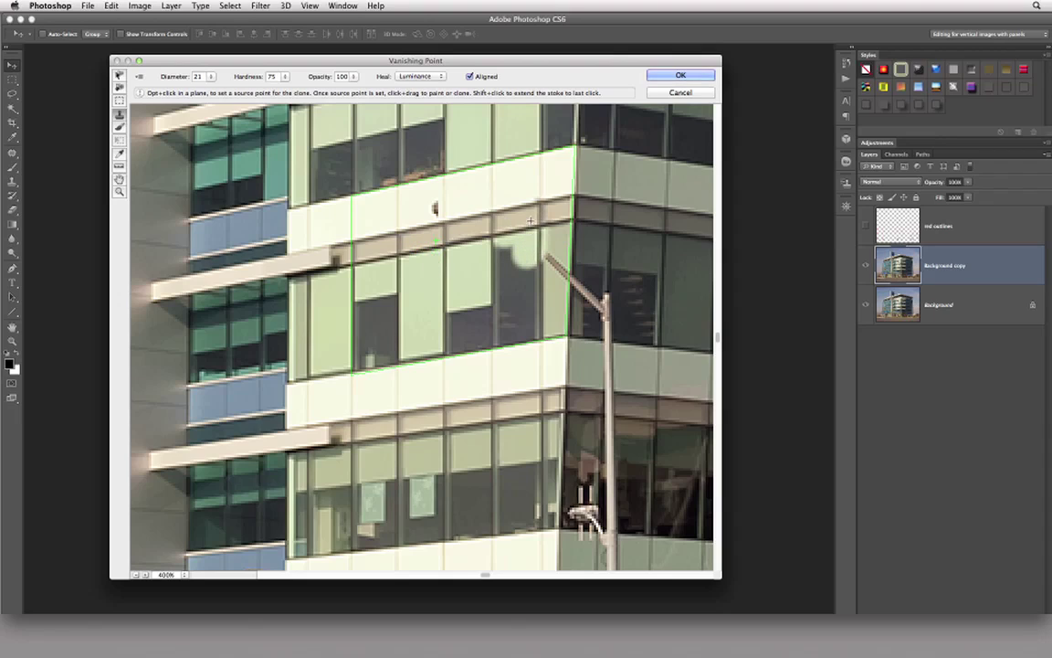
mouse_move(534, 293)
left_mouse_down()
mouse_move(507, 248)
mouse_move(547, 308)
mouse_move(513, 337)
left_mouse_up()
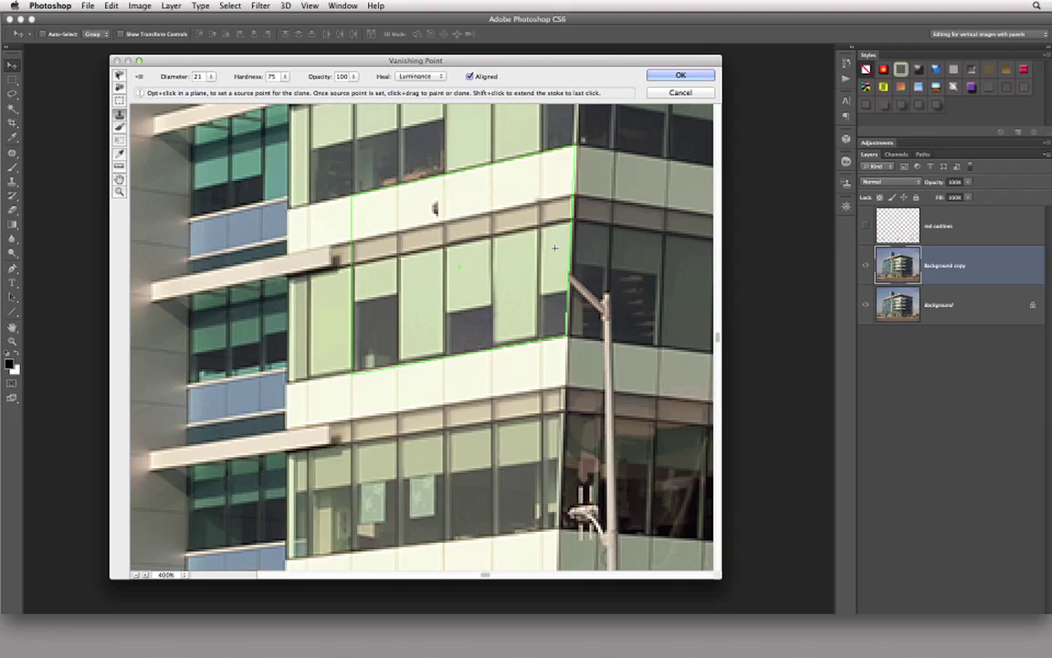
left_click_drag(511, 274, 484, 292)
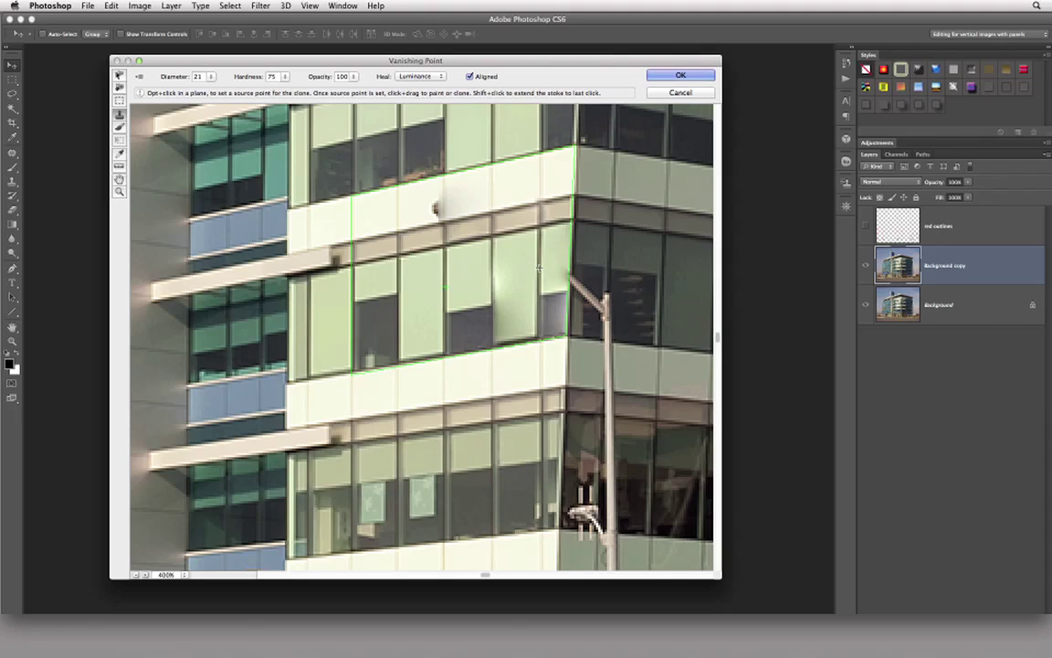
- Resample the upper wall and touch up the dark spots left by the lamp head
left_click(397, 194, "alt")
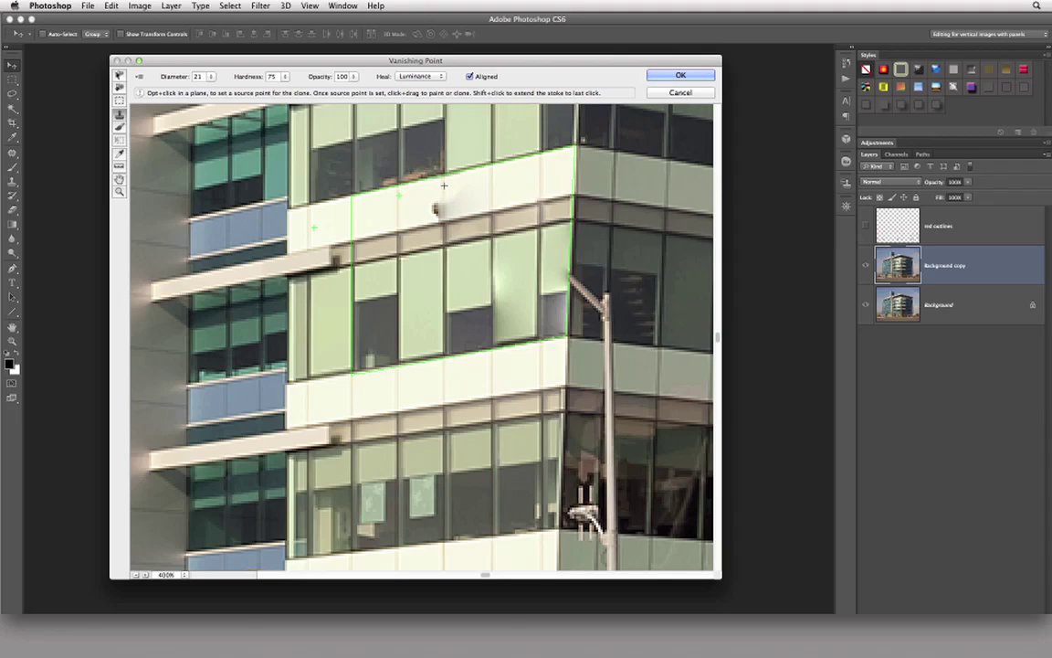
left_click(445, 198)
left_click(450, 212)
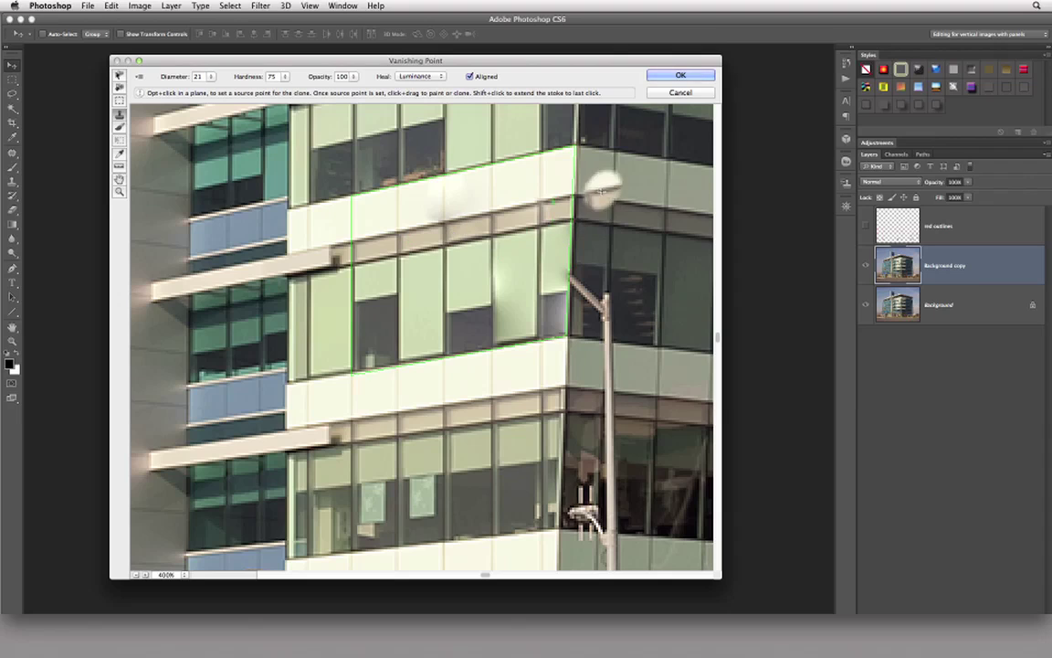
- Pan to the building corner and delete the previous perspective plane
key("h")
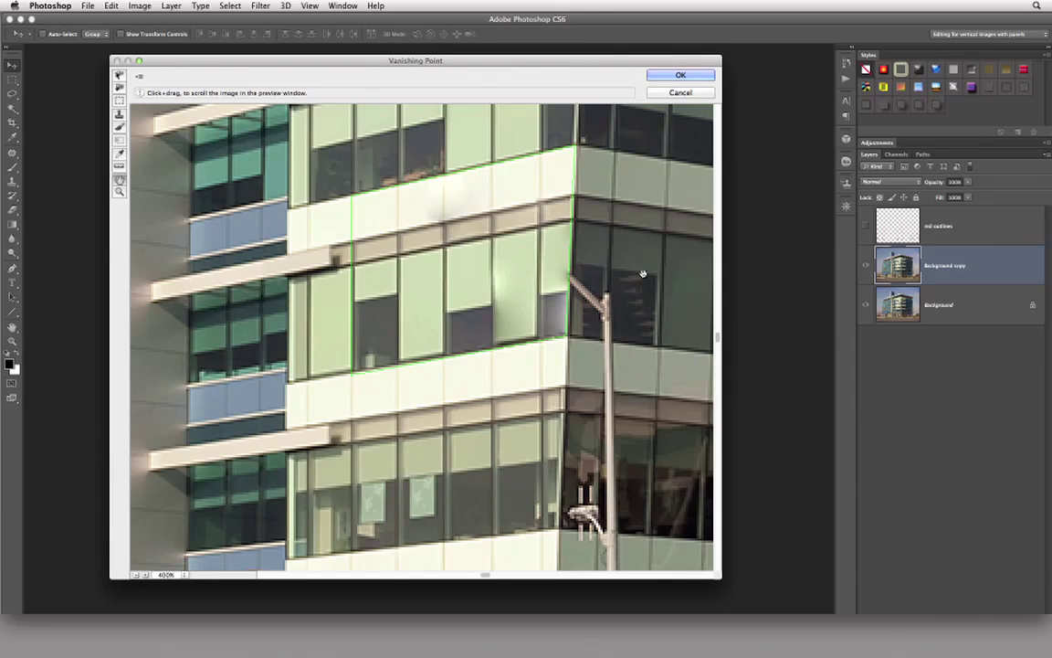
left_click_drag(644, 271, 417, 292)
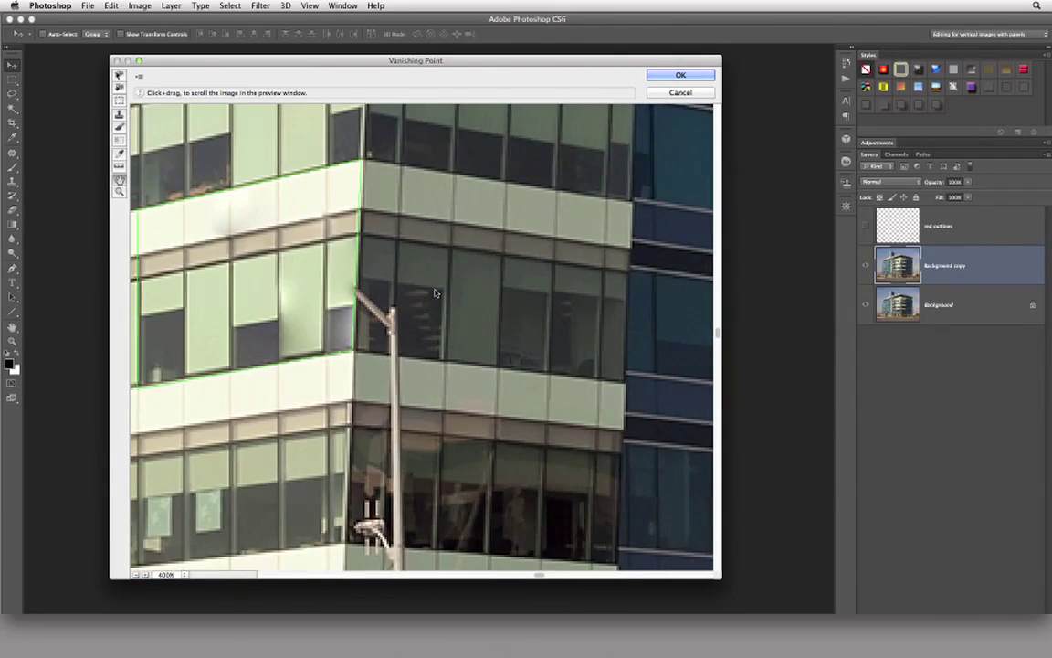
key("s")
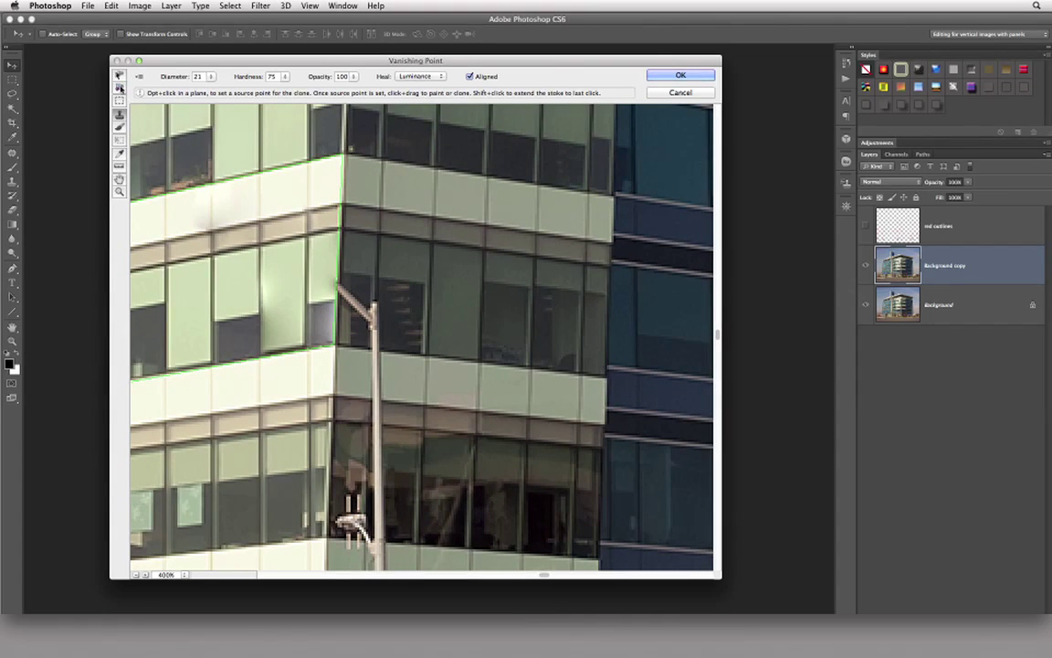
left_click(119, 88)
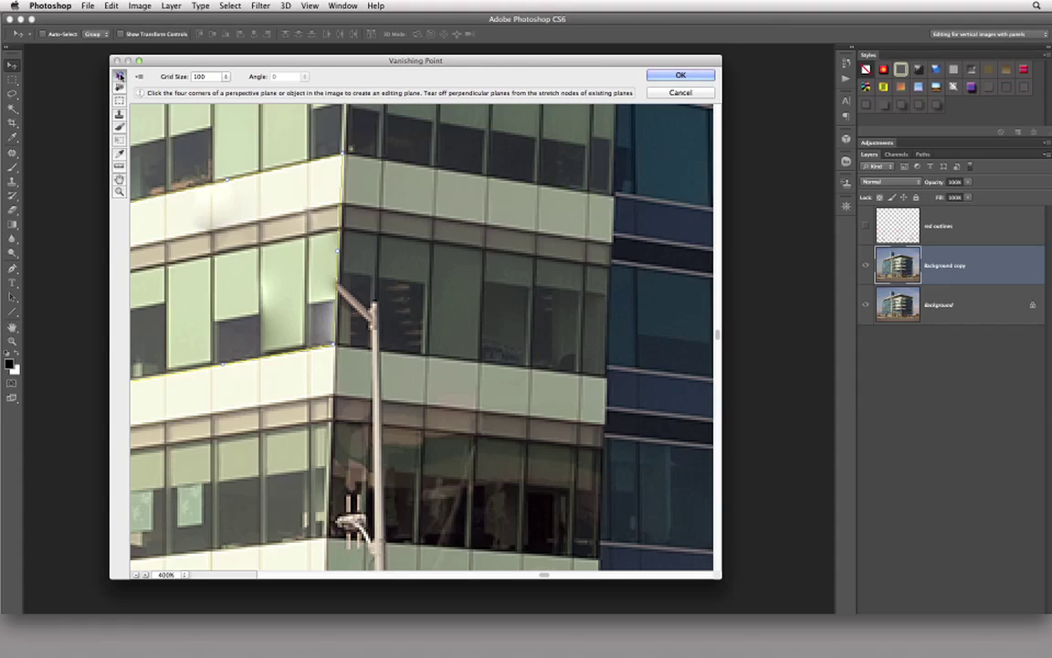
left_click(118, 75)
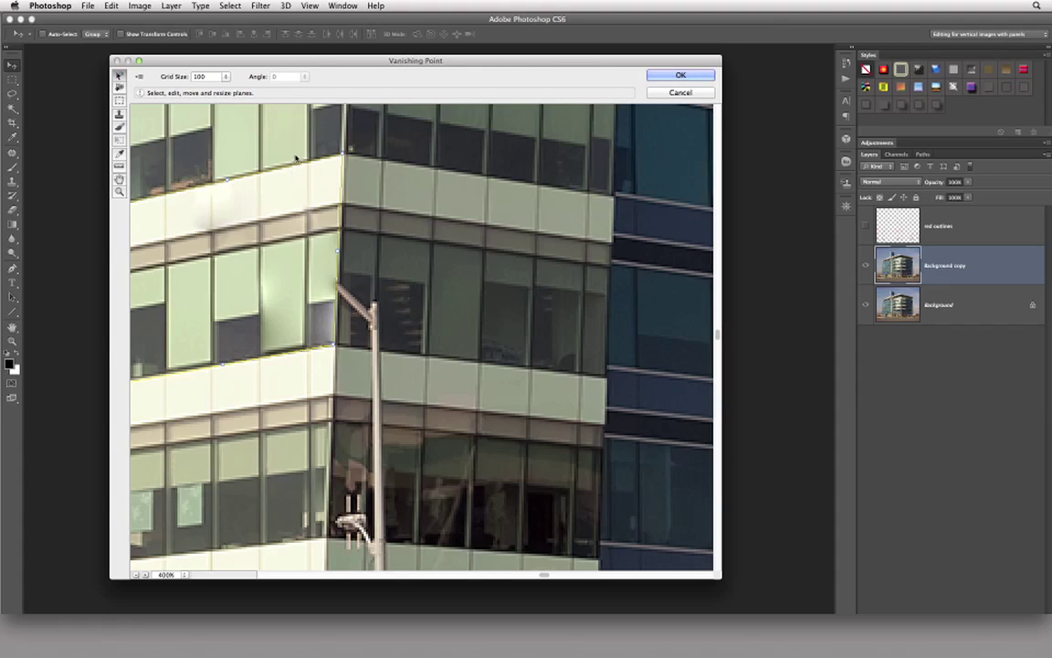
key("BackSpace")
left_click(119, 87)
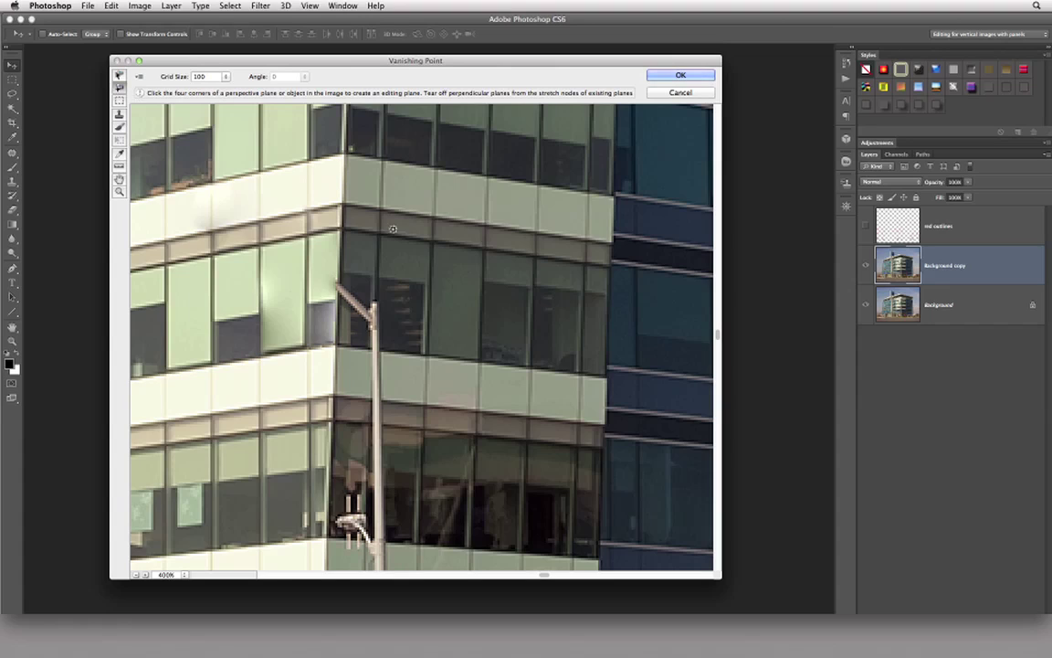
- Draw a new two-floor plane on the corner facade, extending its left edge past the lamp post
left_click(345, 203)
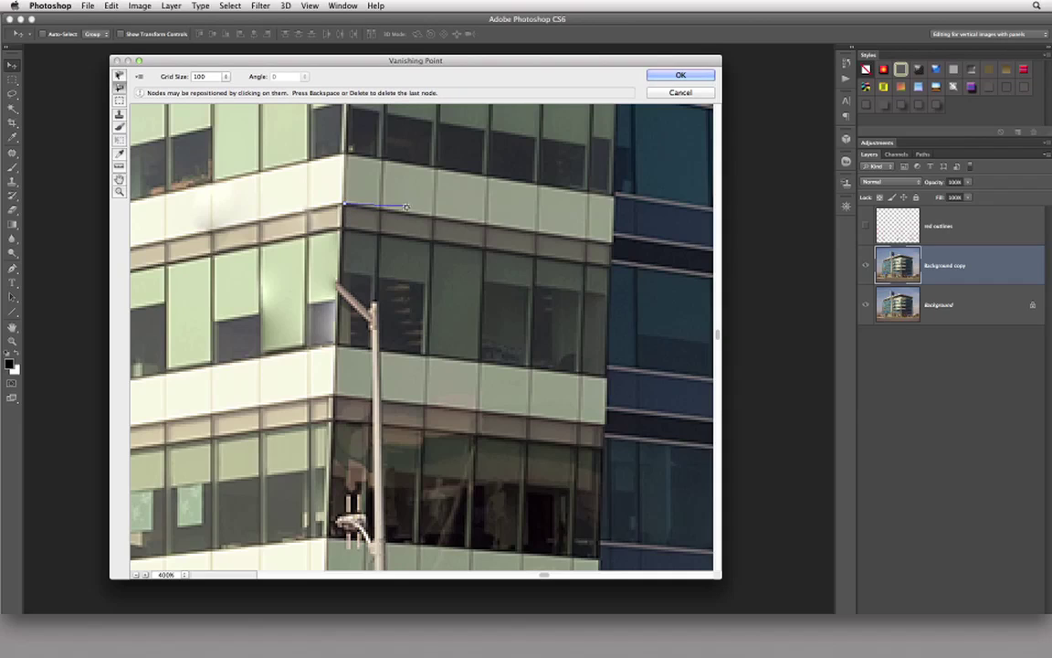
left_click(588, 239)
key("space")
left_click_drag(581, 543, 582, 413)
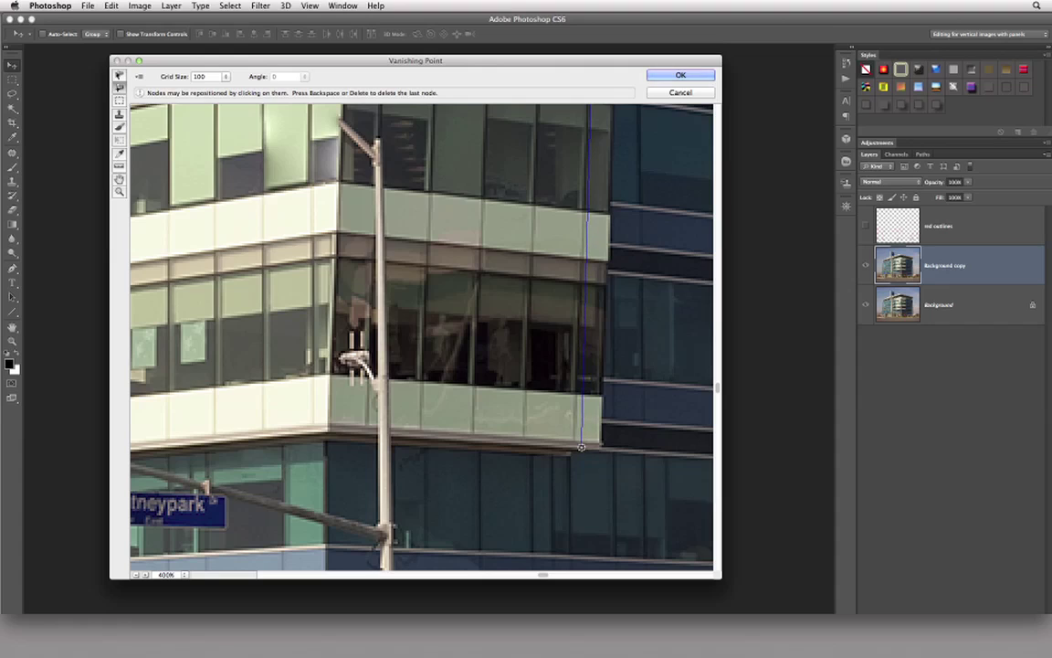
left_click(581, 451)
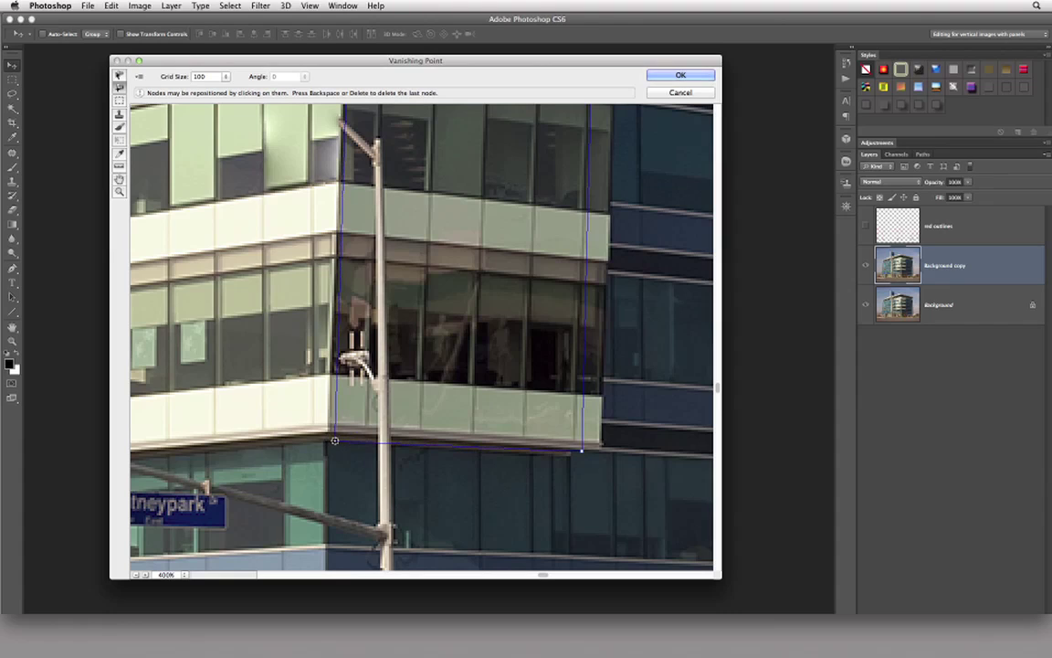
left_click(338, 439)
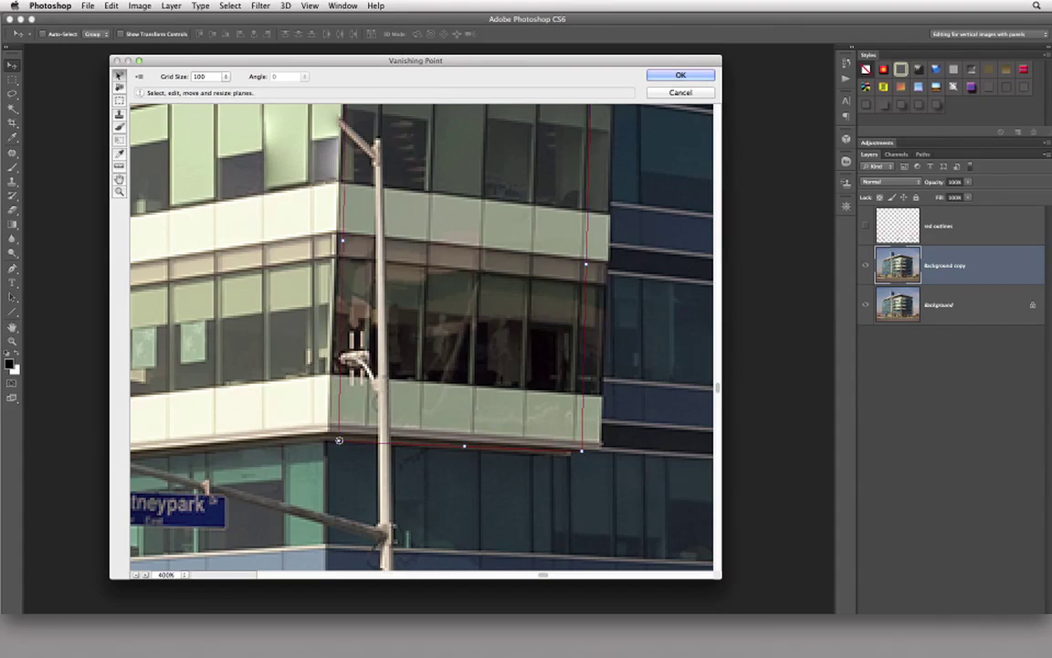
key("space")
left_click_drag(634, 212, 646, 288)
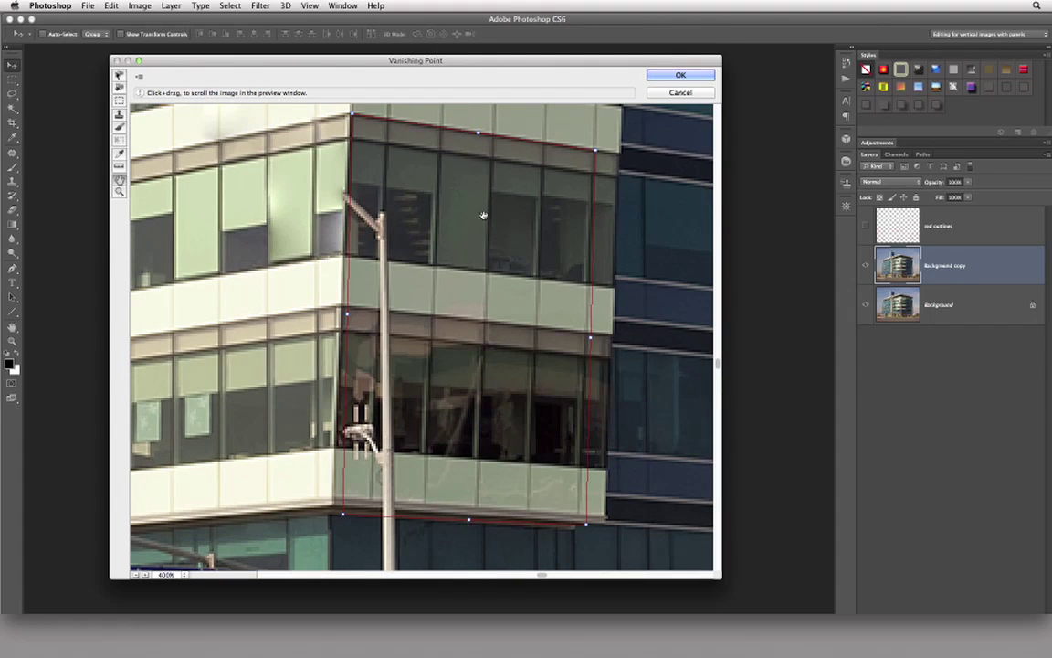
left_click_drag(343, 517, 339, 513)
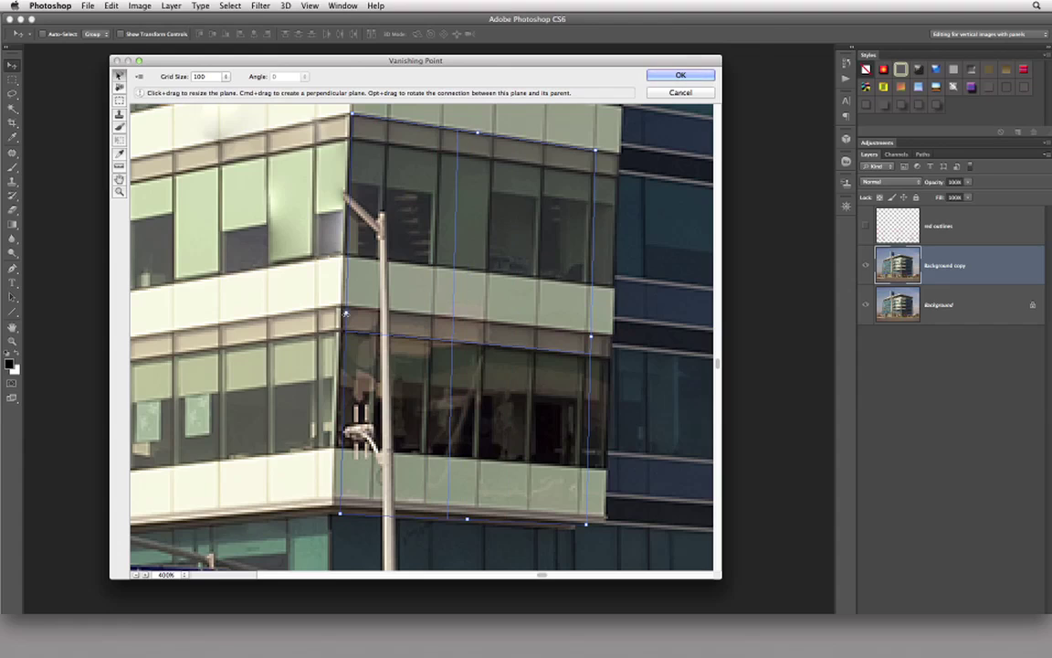
left_click_drag(345, 314, 334, 314)
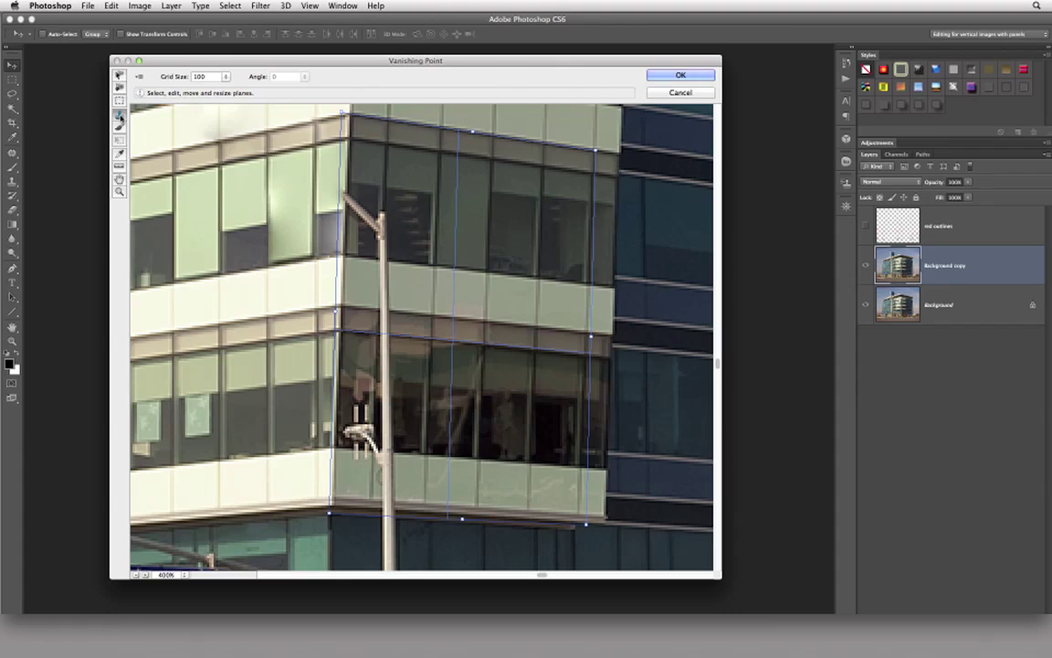
- Select the Stamp tool and set Heal to On
left_click(119, 114)
left_click(430, 76)
left_click(436, 85)
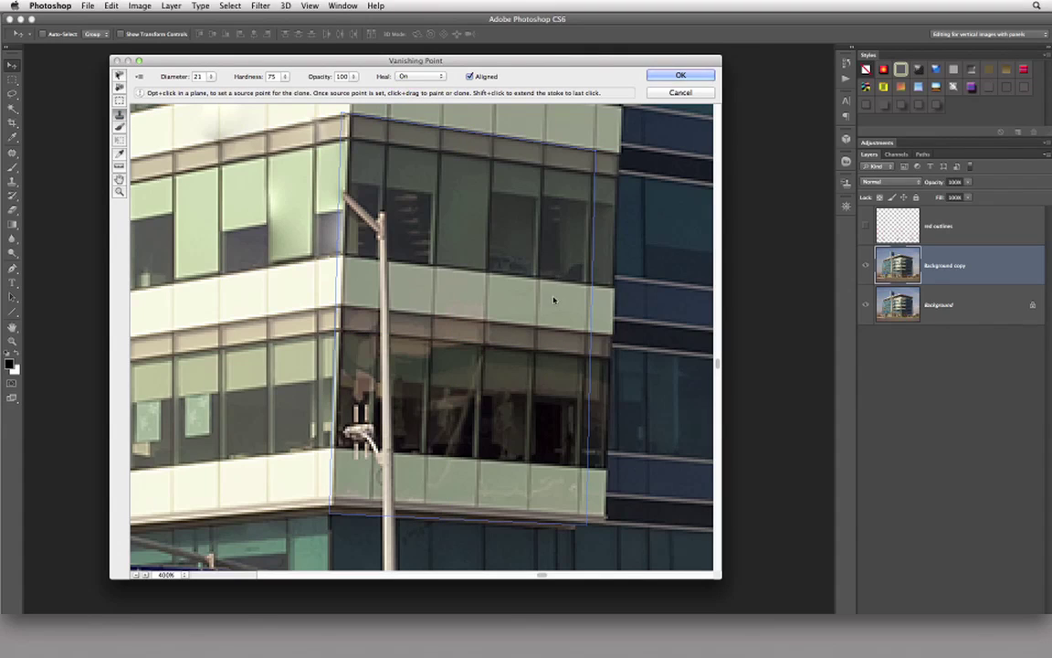
key("alt")
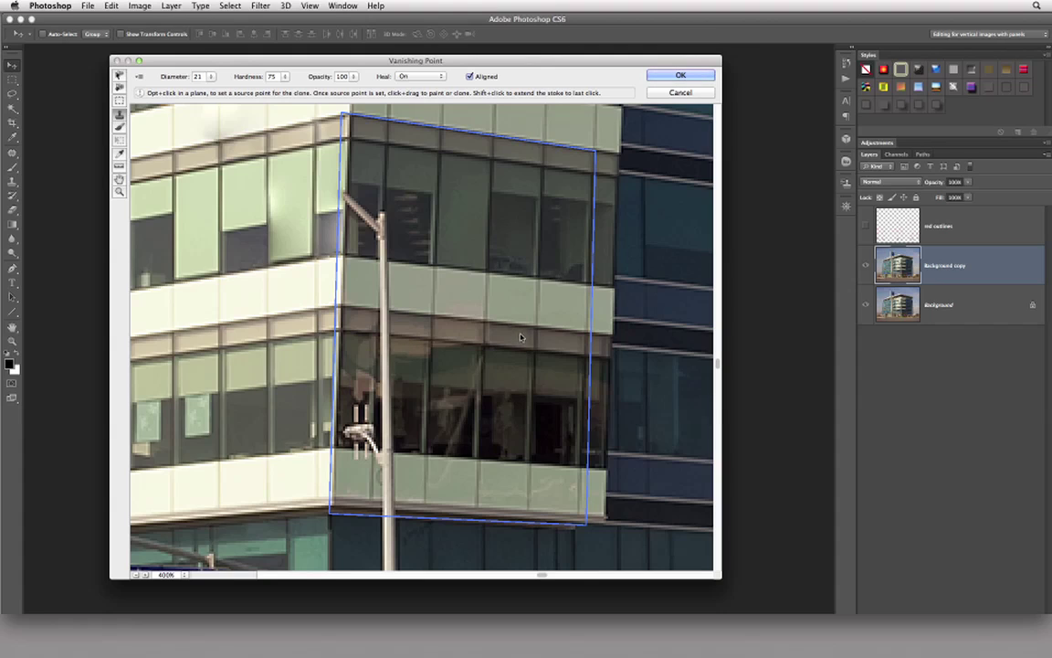
left_click(537, 277, "alt")
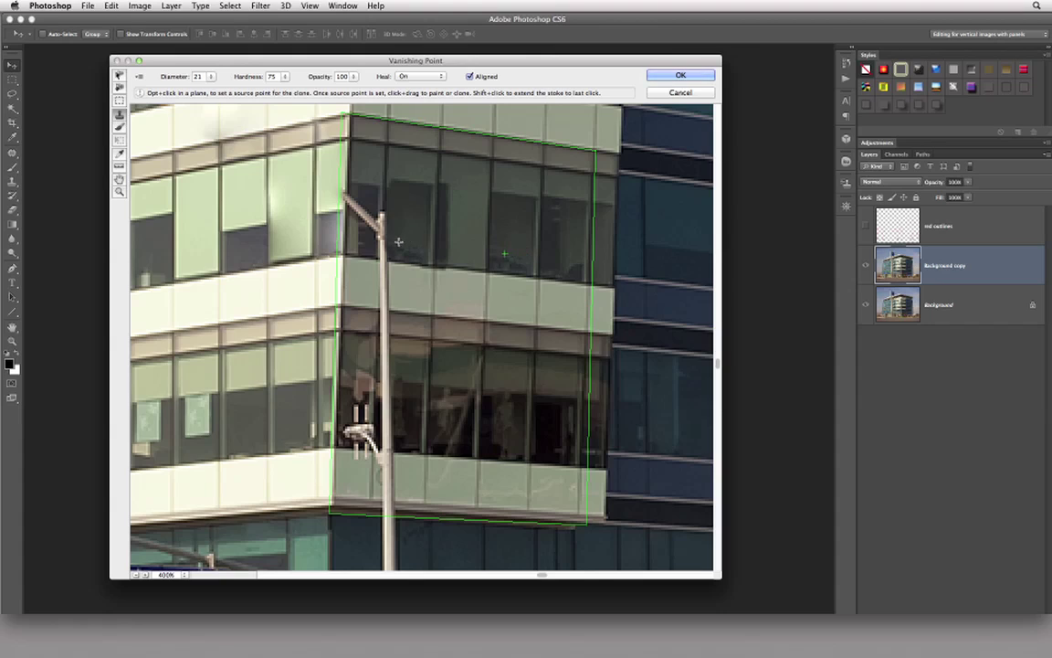
mouse_move(358, 217)
left_mouse_down()
mouse_move(382, 288)
mouse_move(361, 205)
left_mouse_up()
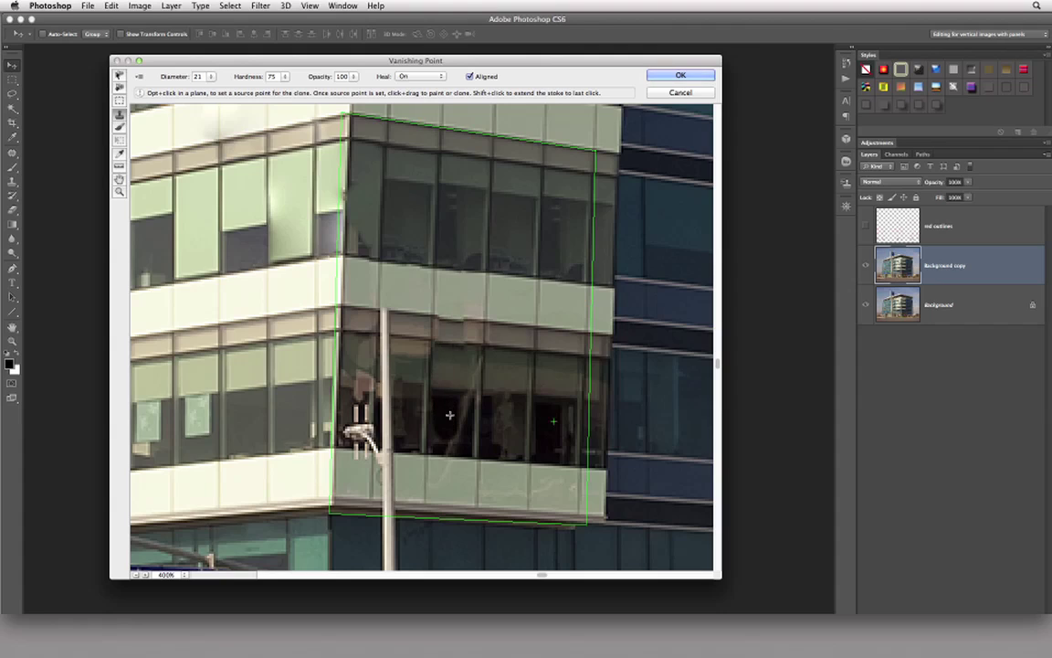
left_click_drag(413, 316, 363, 239)
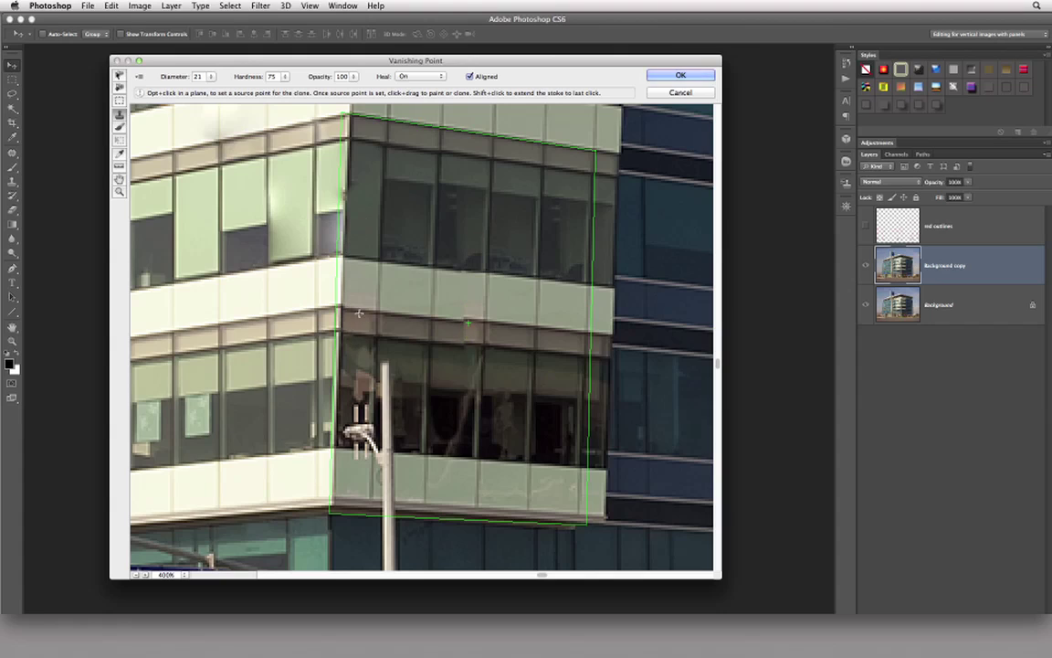
mouse_move(357, 309)
left_mouse_down()
mouse_move(349, 425)
mouse_move(433, 398)
left_mouse_up()
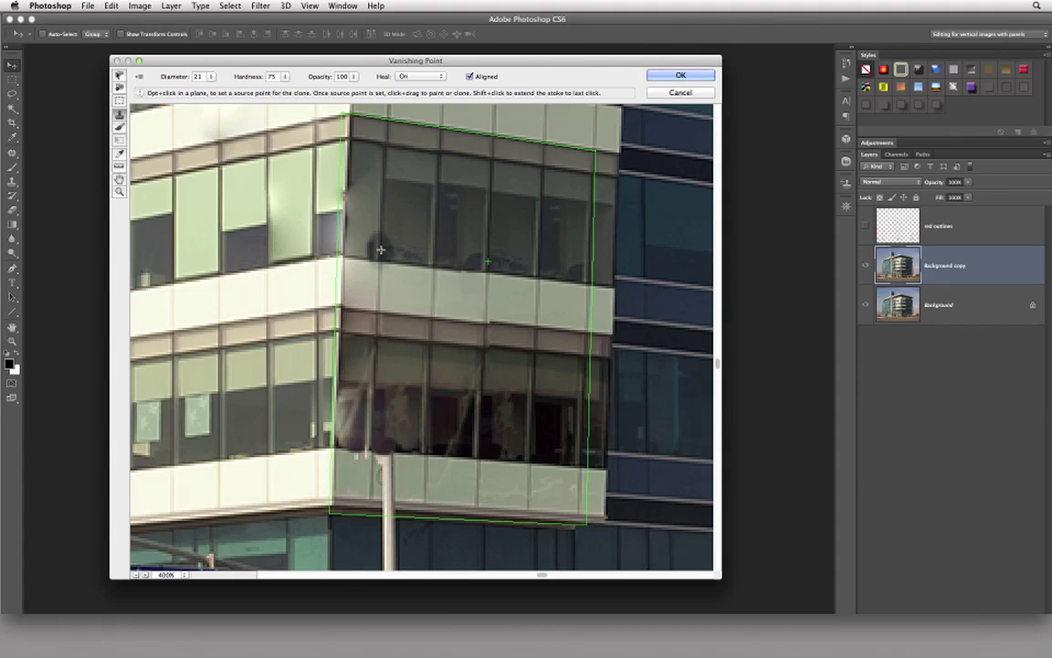
key("ctrl+z")
key("ctrl+z")
- Set stamp healing to Luminance, trial-clone over the lamp arm and pole, then undo the strokes
left_click(444, 77)
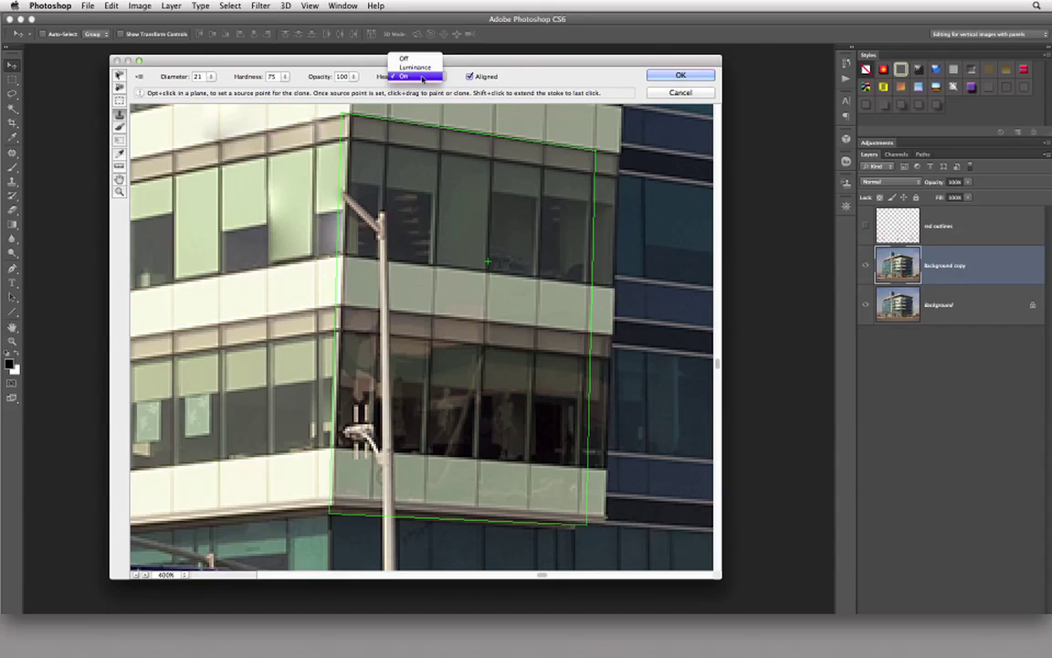
left_click(422, 88)
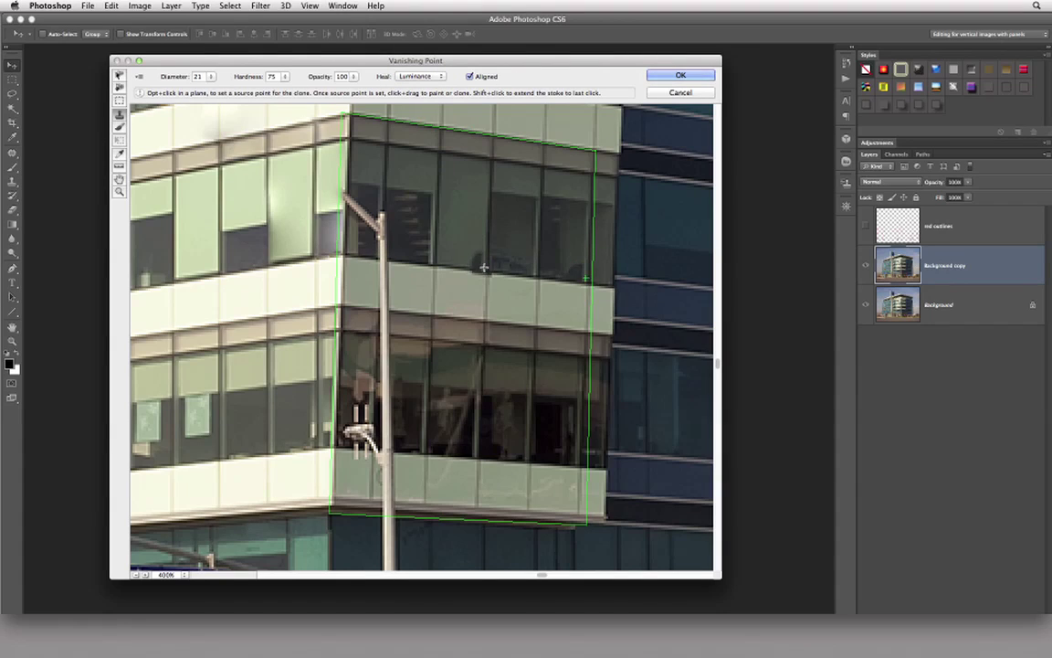
key("alt")
left_click(543, 165, "alt")
mouse_move(345, 194)
left_mouse_down()
mouse_move(391, 229)
mouse_move(359, 240)
mouse_move(359, 315)
mouse_move(410, 358)
mouse_move(351, 376)
mouse_move(365, 462)
mouse_move(402, 478)
mouse_move(354, 493)
left_mouse_up()
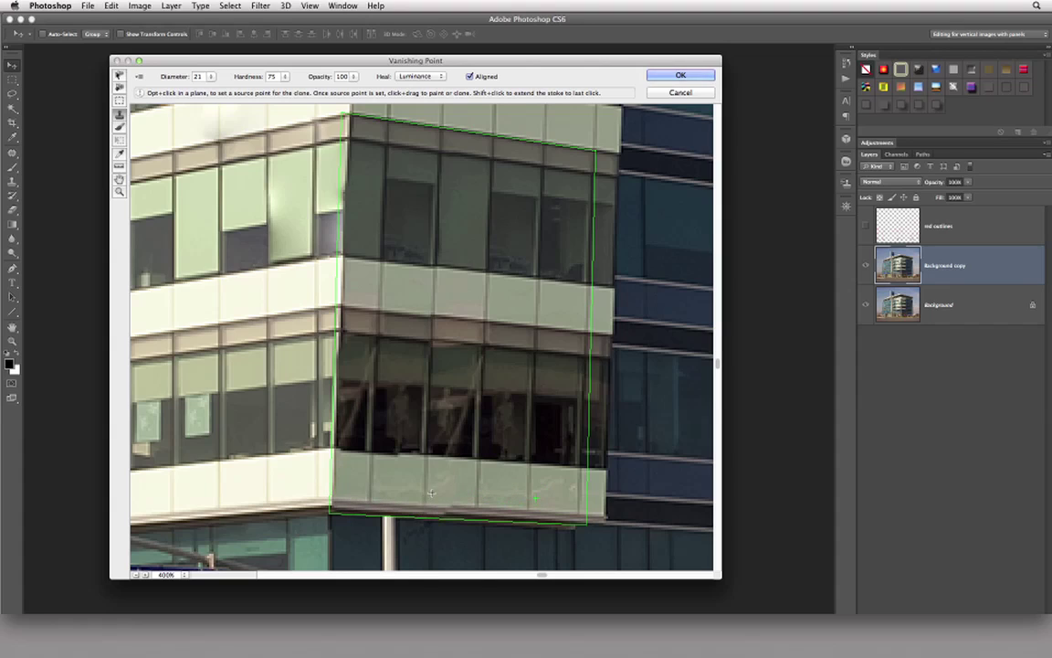
mouse_move(429, 423)
left_mouse_down()
mouse_move(461, 442)
mouse_move(473, 343)
left_mouse_up()
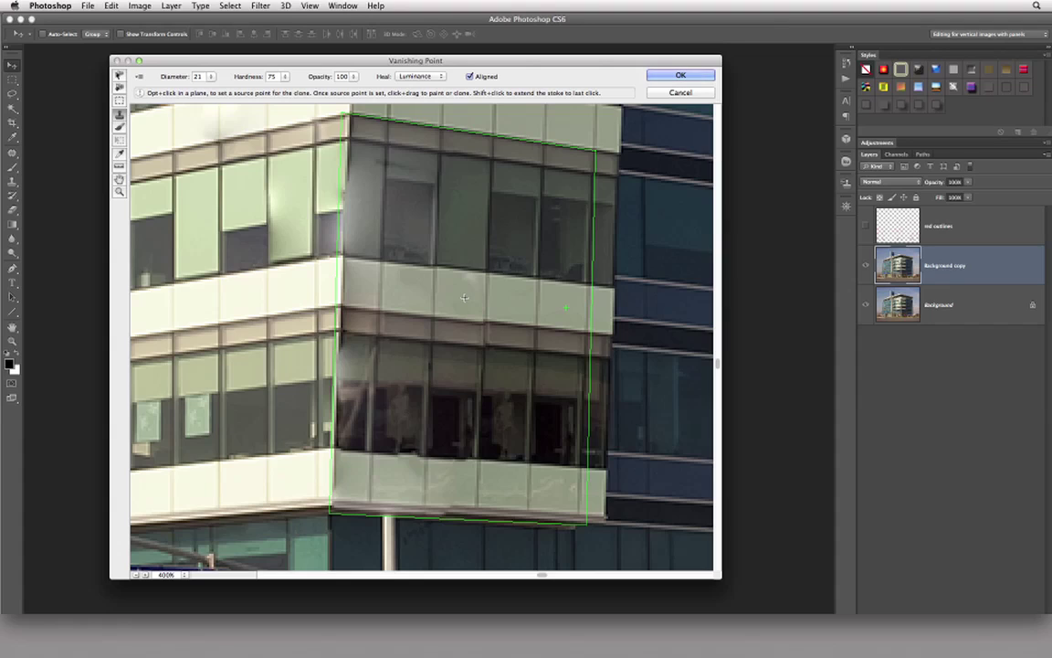
key("ctrl+z")
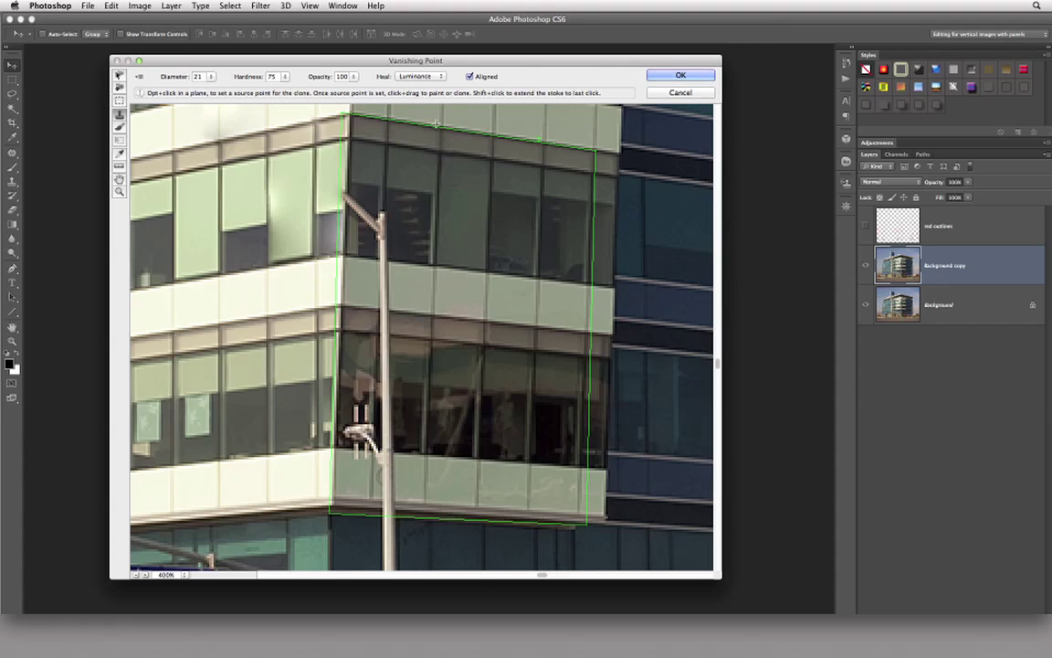
- Turn the stamp's Heal mode Off
left_click(432, 77)
left_click(436, 84)
left_click(411, 77)
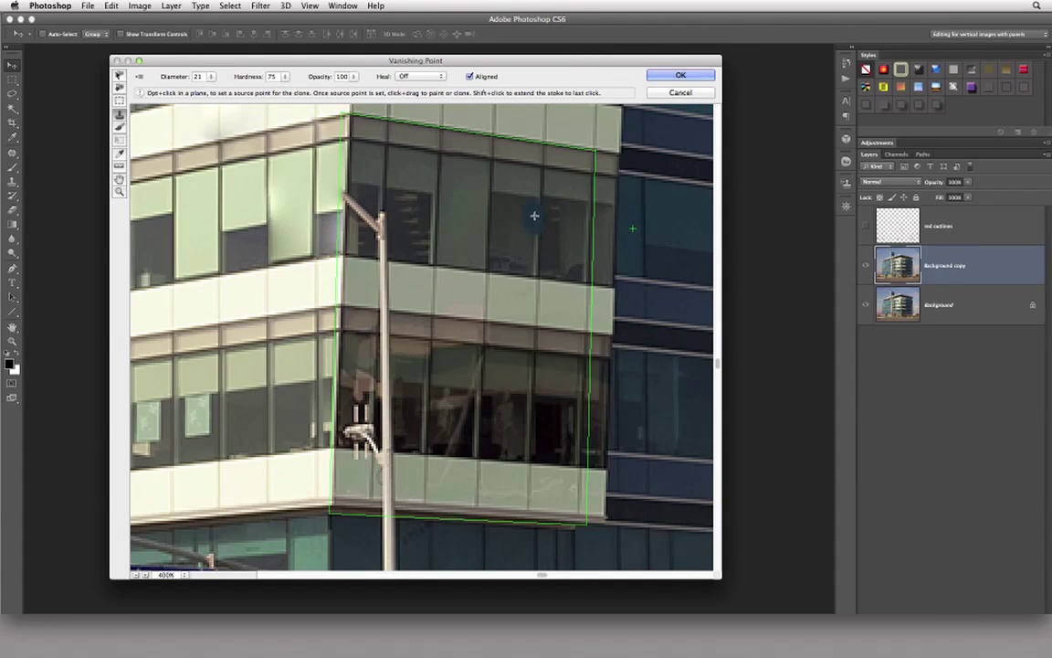
- Sample the upper windows and clone over the lamp arm and pole, touching up one spot
key("alt")
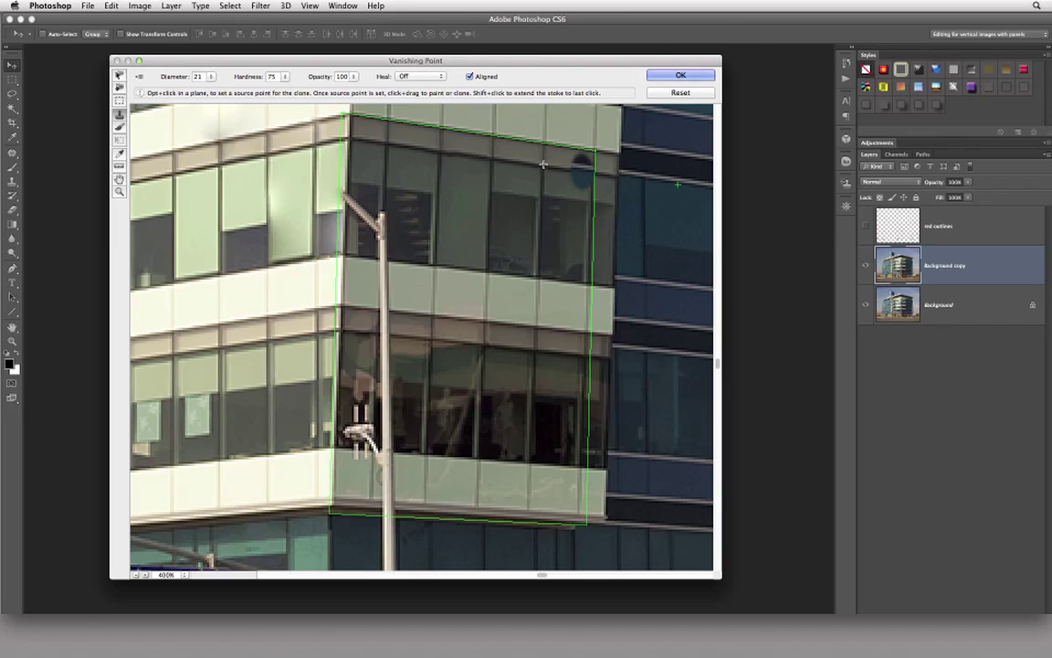
left_click(541, 164, "alt")
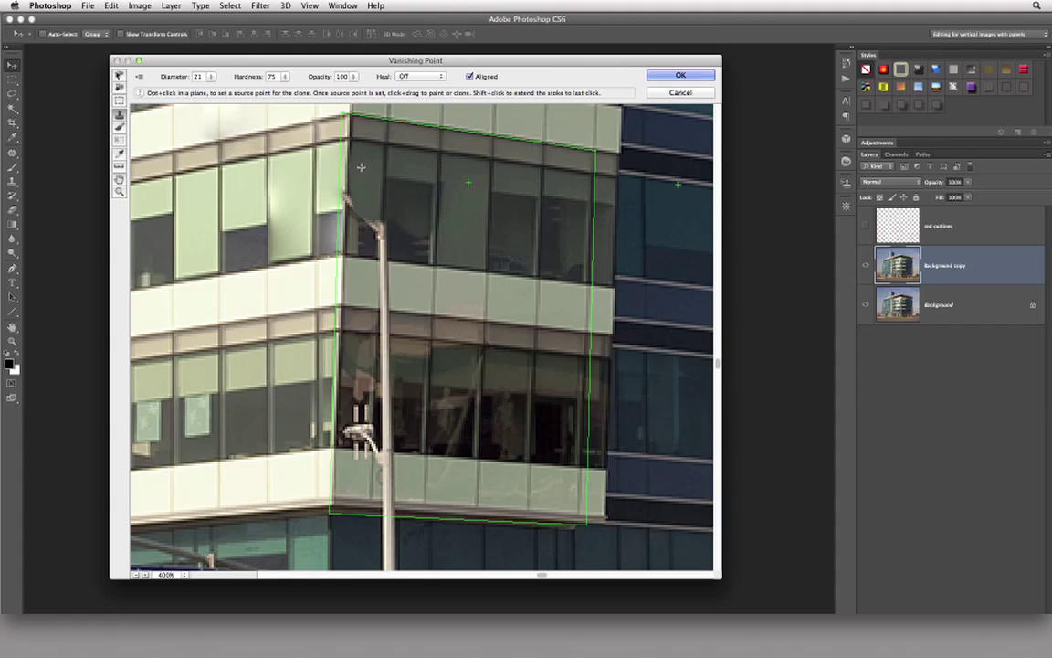
mouse_move(329, 196)
left_mouse_down()
mouse_move(423, 266)
mouse_move(356, 304)
mouse_move(353, 411)
left_mouse_up()
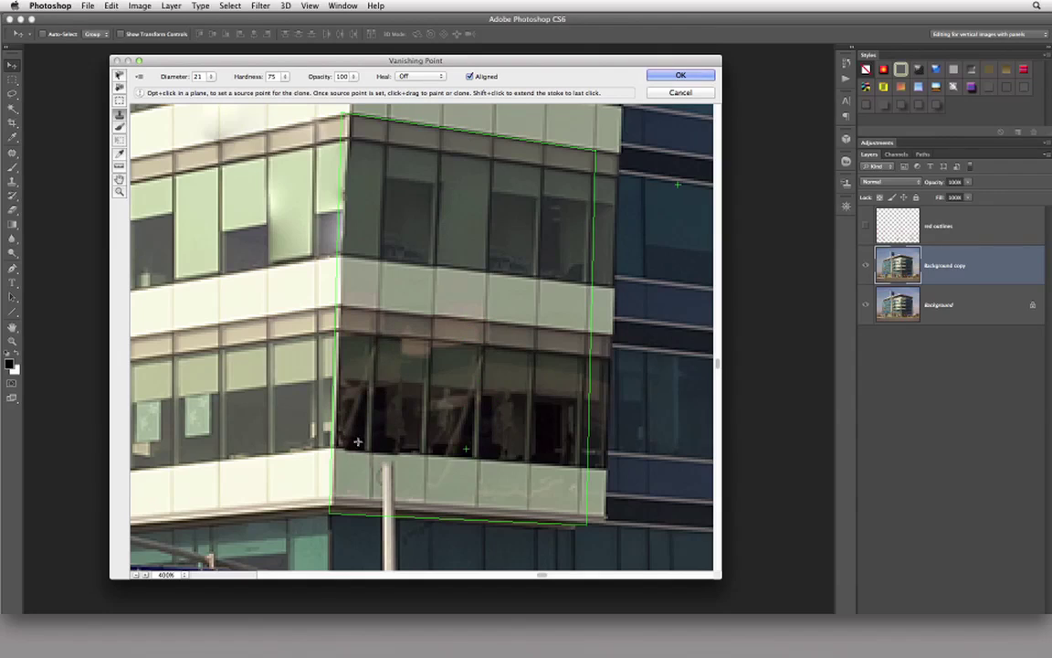
mouse_move(351, 476)
left_mouse_down()
mouse_move(380, 493)
mouse_move(408, 447)
left_mouse_up()
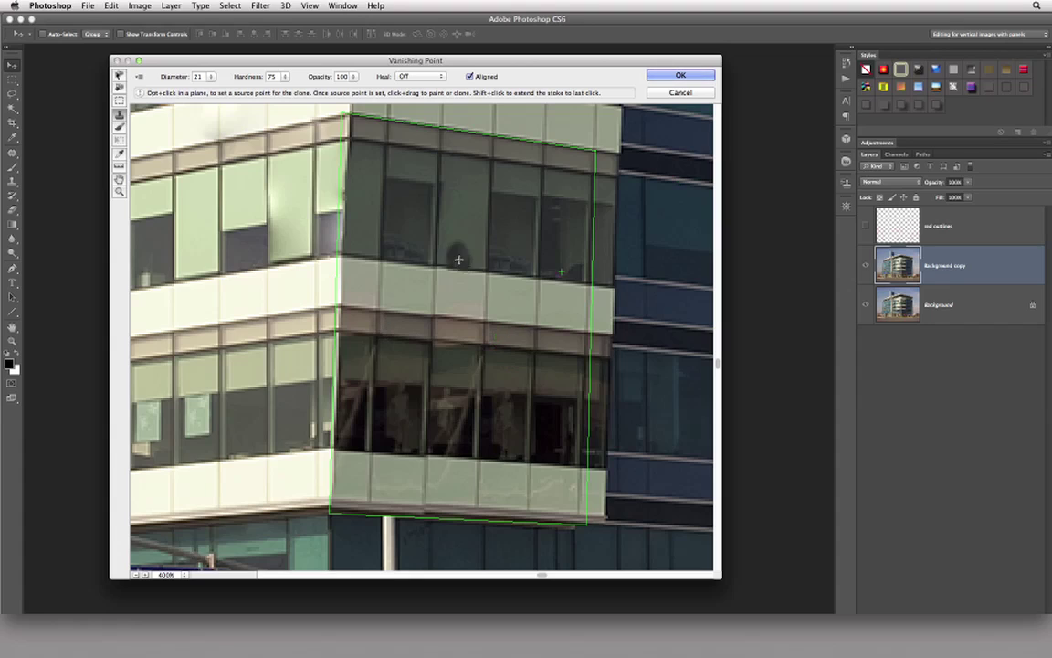
left_click(522, 163)
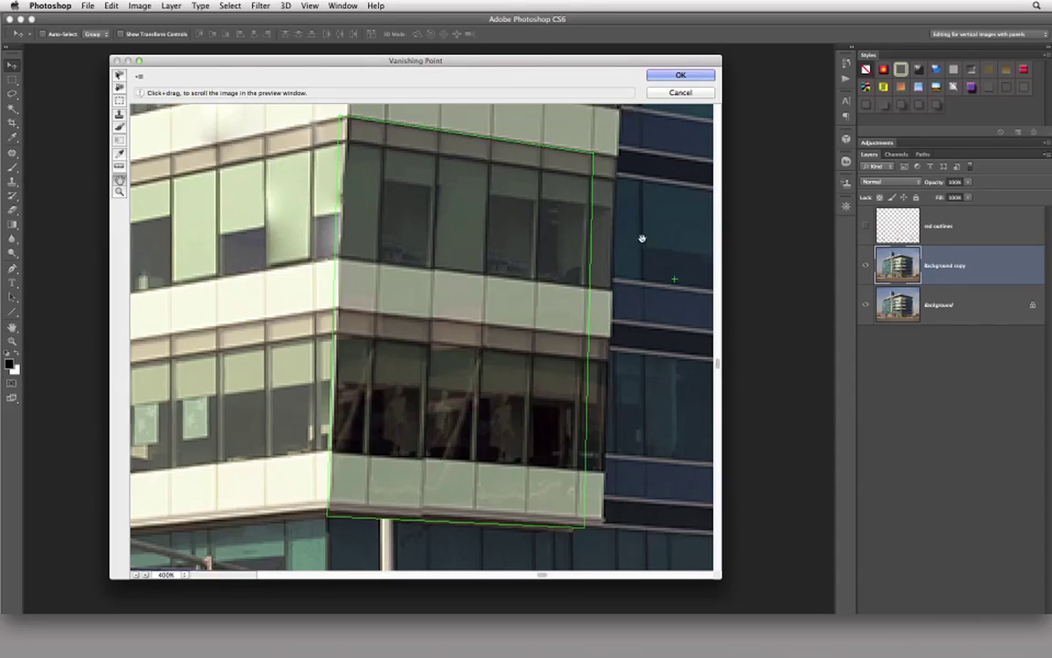
- Pan over the lamp pole and lower floors, then commit the Vanishing Point edits with OK
mouse_move(640, 238)
left_mouse_down()
mouse_move(501, 291)
mouse_move(407, 303)
left_mouse_up()
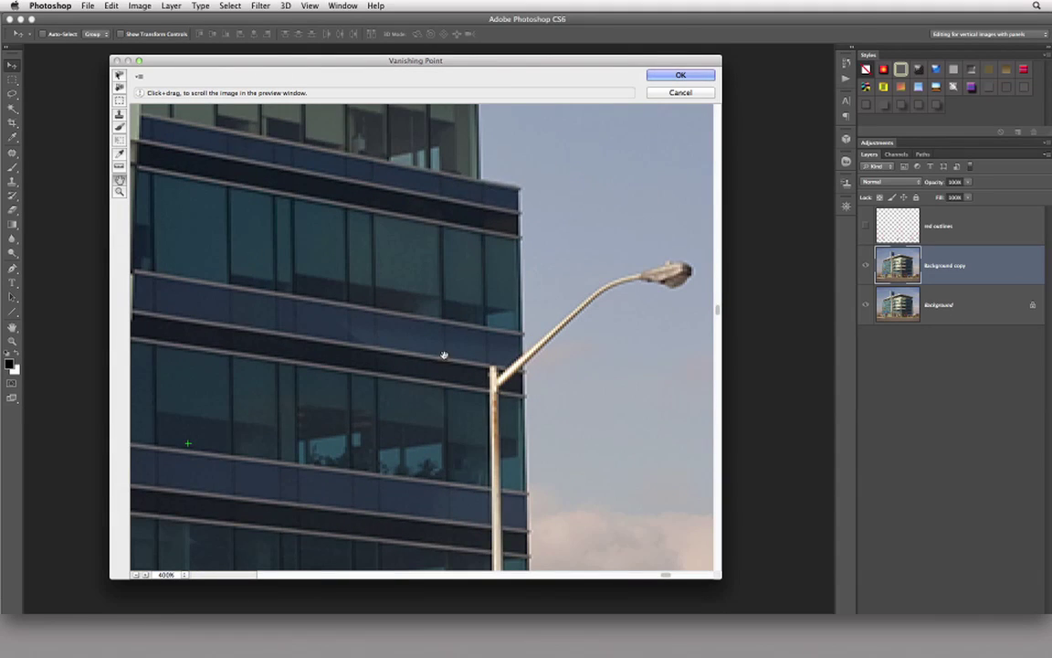
mouse_move(441, 357)
left_mouse_down()
mouse_move(442, 165)
mouse_move(417, 407)
mouse_move(388, 445)
left_mouse_up()
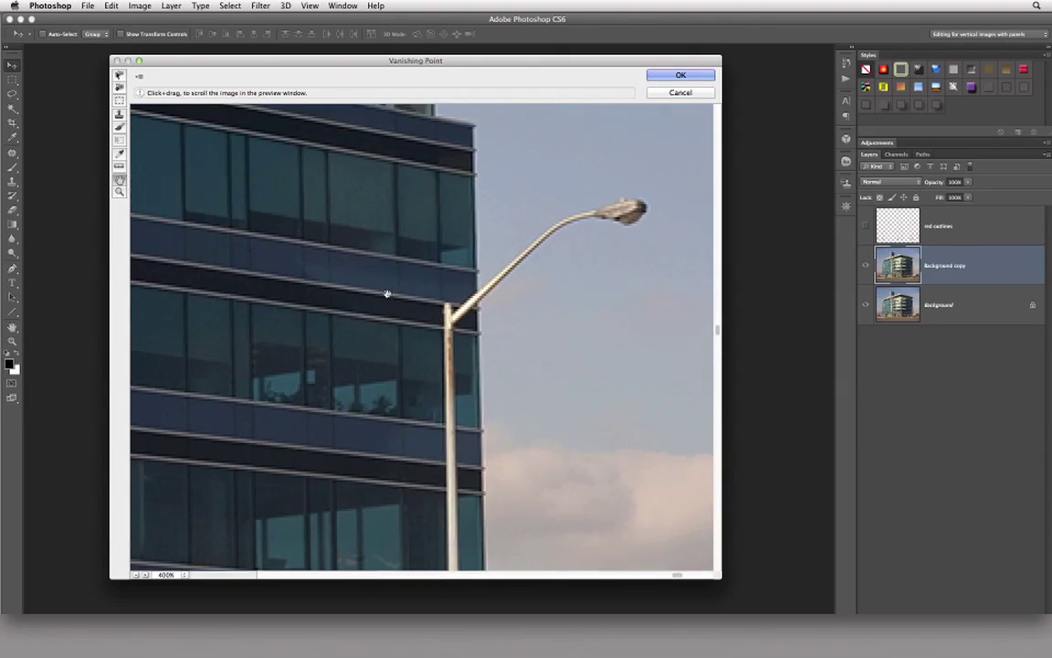
left_click(673, 75)
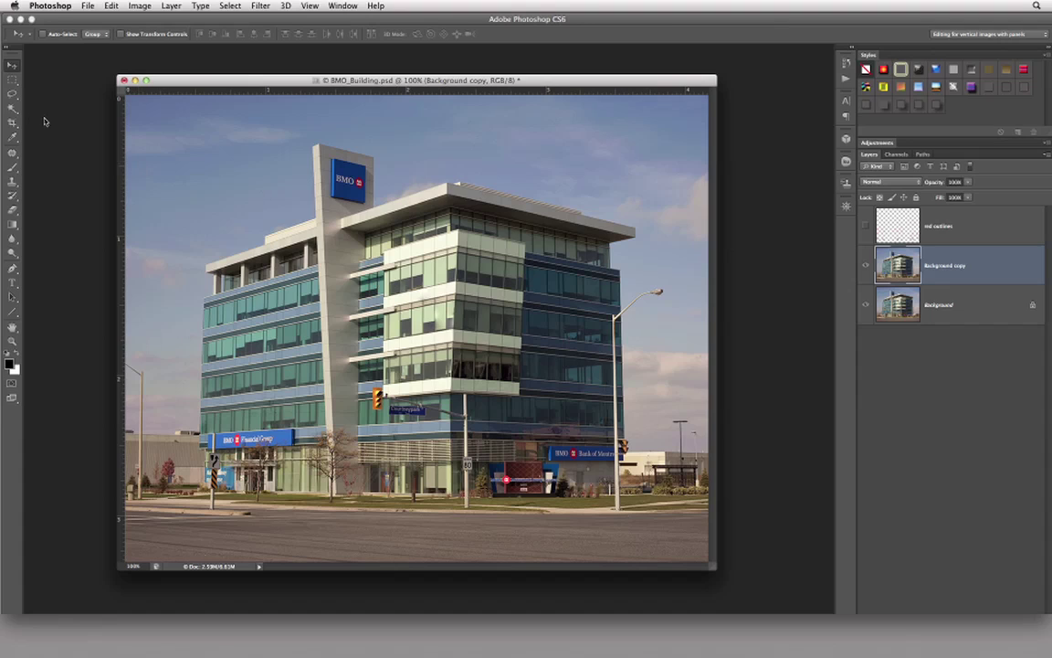
- Lasso the right-hand street lamp head, Content-Aware fill it with sky, and deselect
left_click(12, 94)
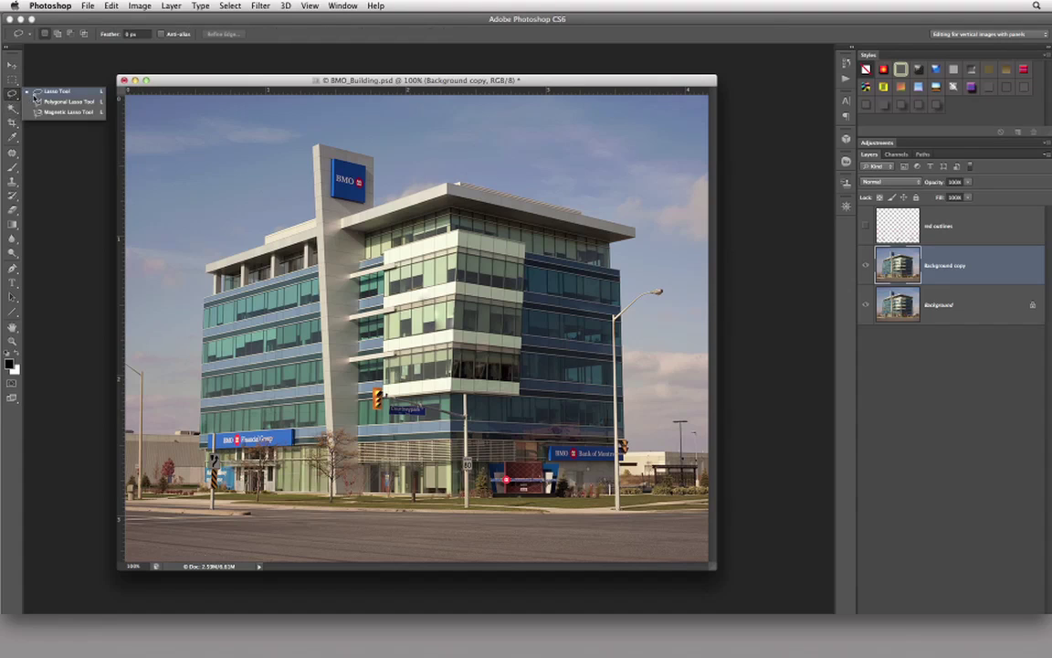
left_click(36, 93)
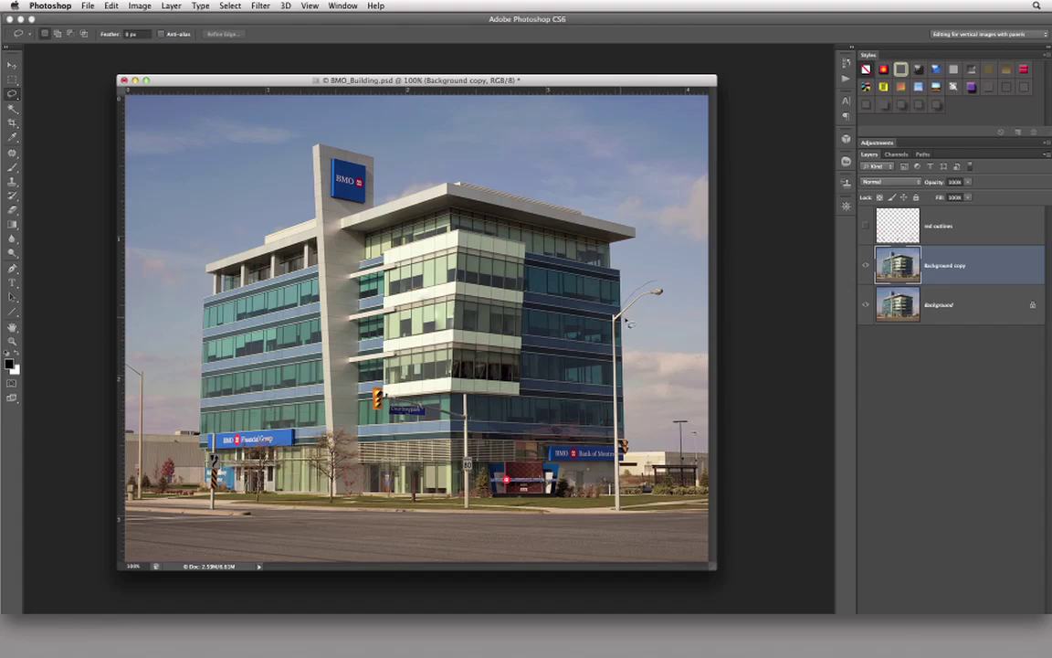
left_click_drag(627, 318, 625, 316)
left_click(109, 6)
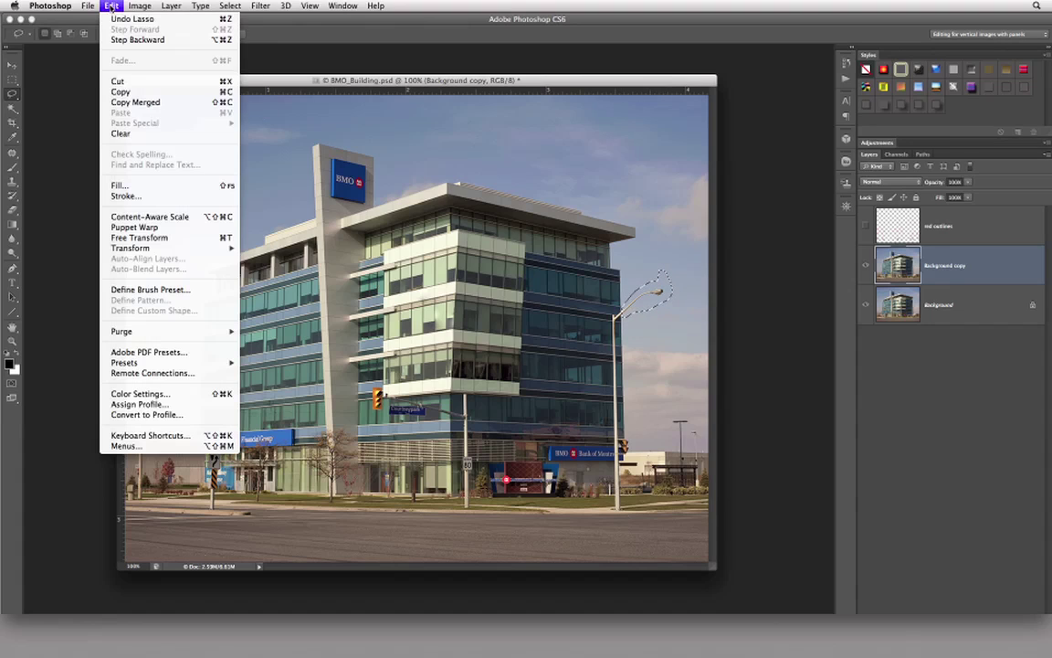
left_click(151, 189)
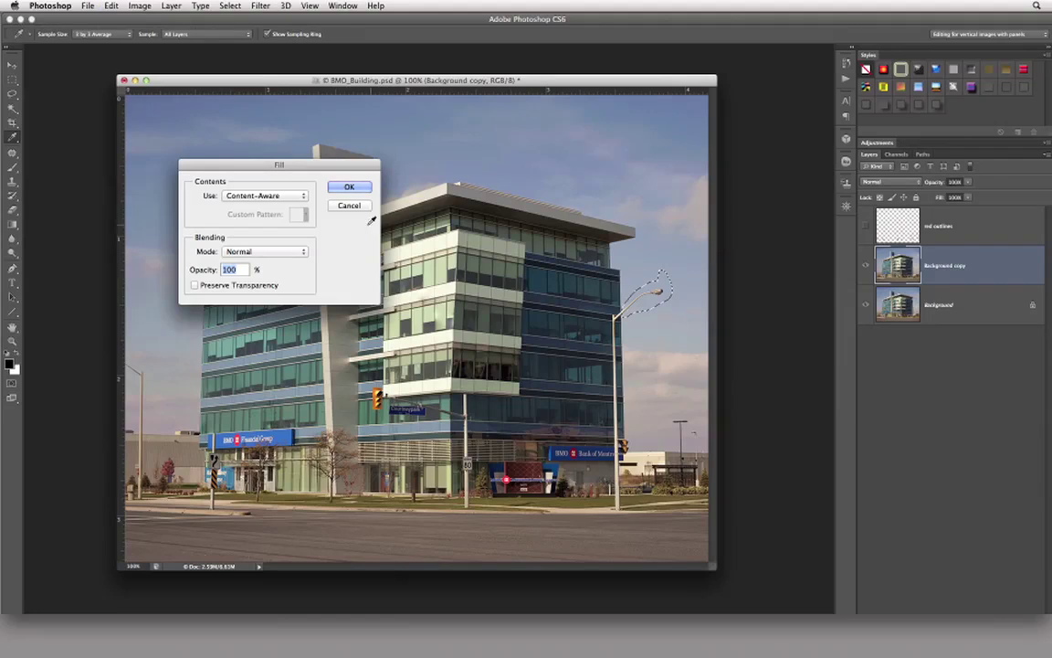
left_click(343, 175)
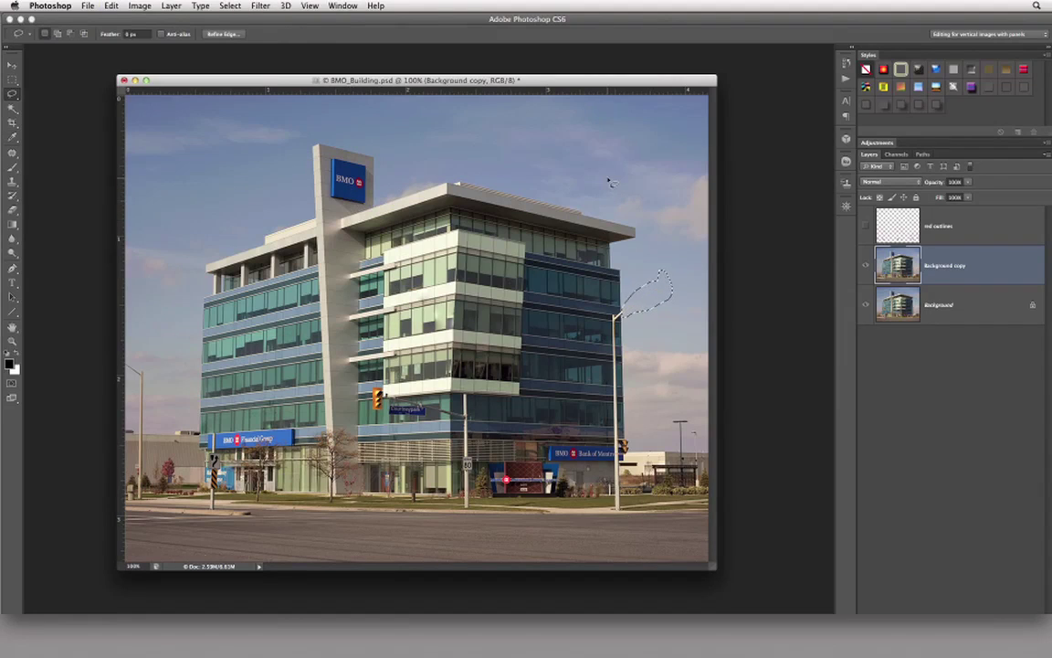
key("ctrl+d")
- Lasso the lamp head at the far-left edge, Content-Aware fill it, and deselect
mouse_move(157, 416)
left_mouse_down()
mouse_move(145, 436)
mouse_move(127, 345)
left_mouse_up()
left_click(111, 6)
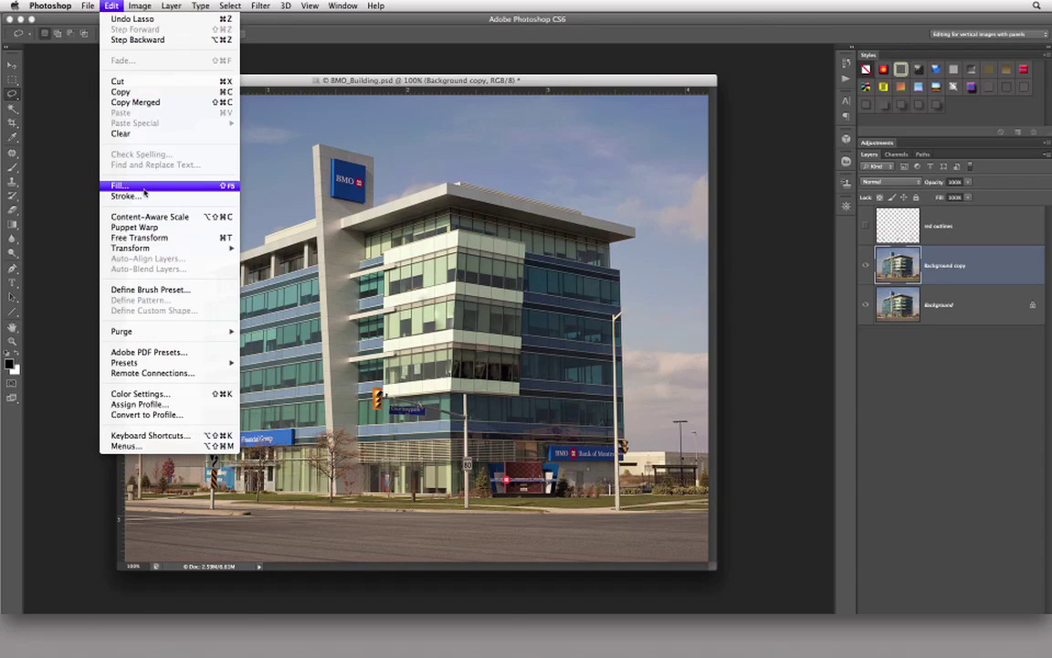
left_click(143, 187)
left_click(352, 186)
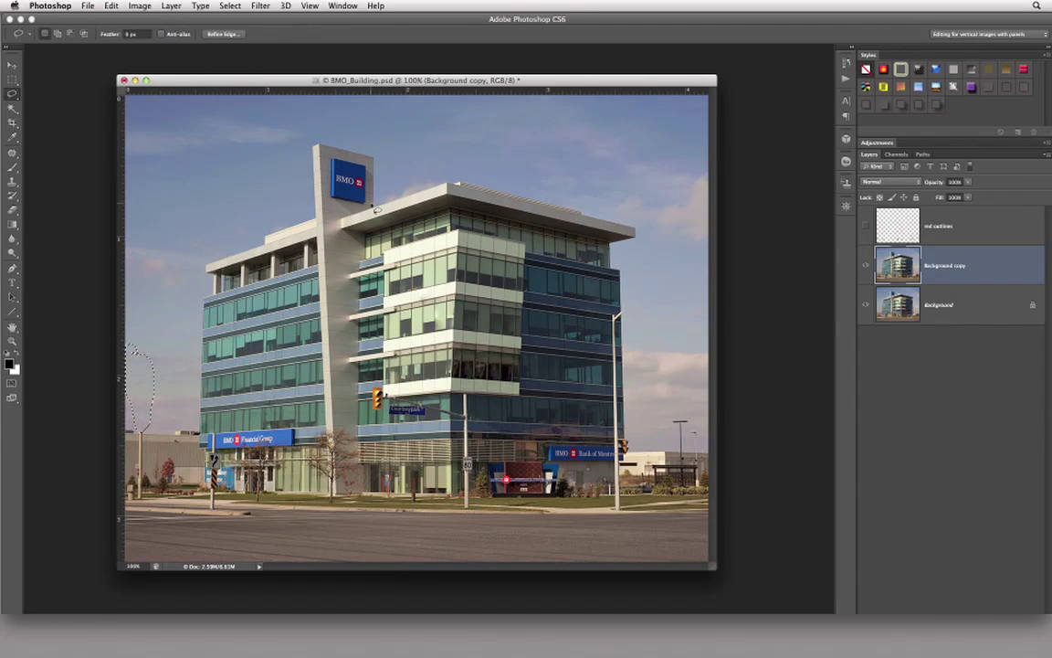
key("ctrl+d")
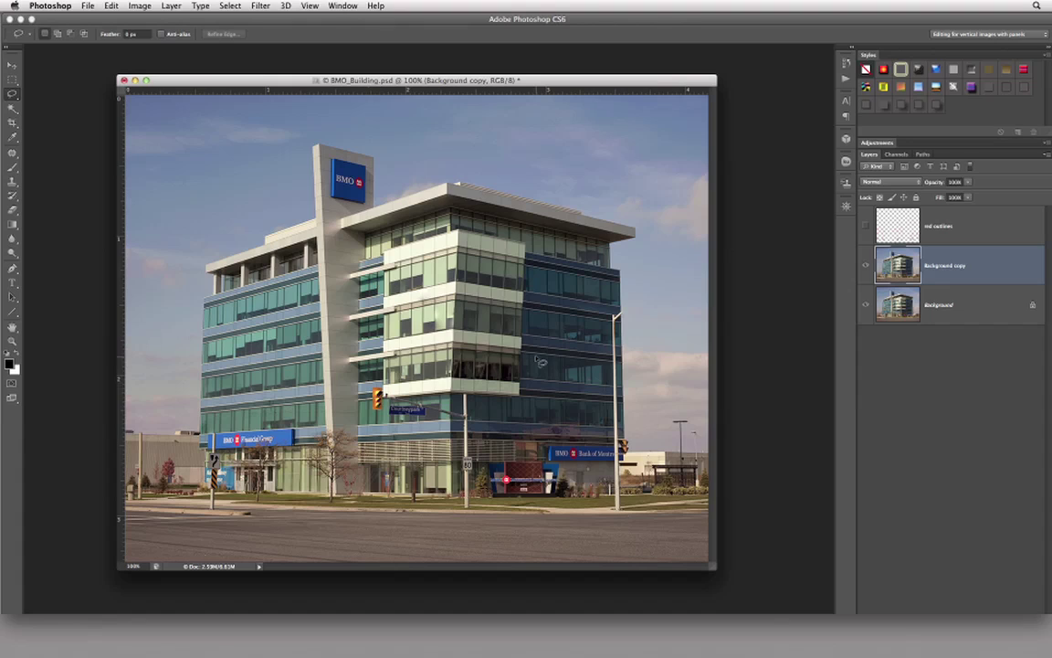